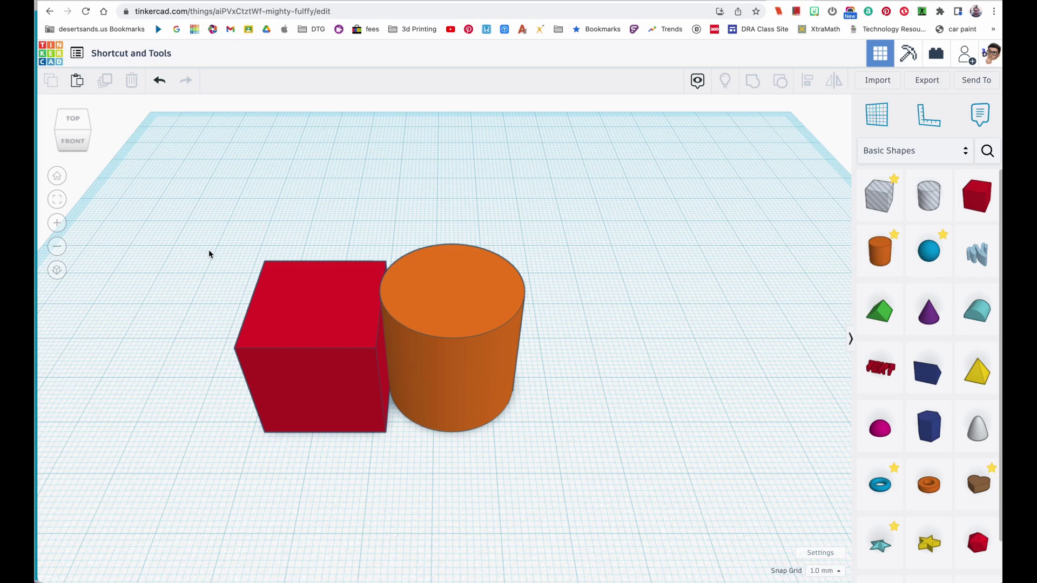
Select both the red box and orange cylinder and centre-align them with Align (L)
drag(216, 251, 540, 369)
click(215, 233)
drag(215, 234, 517, 367)
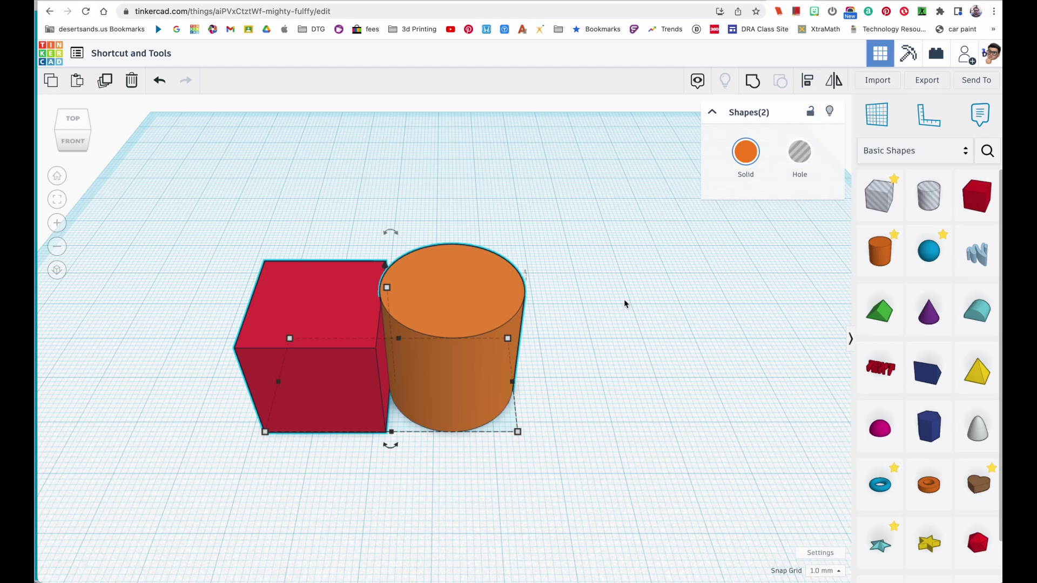
key(l)
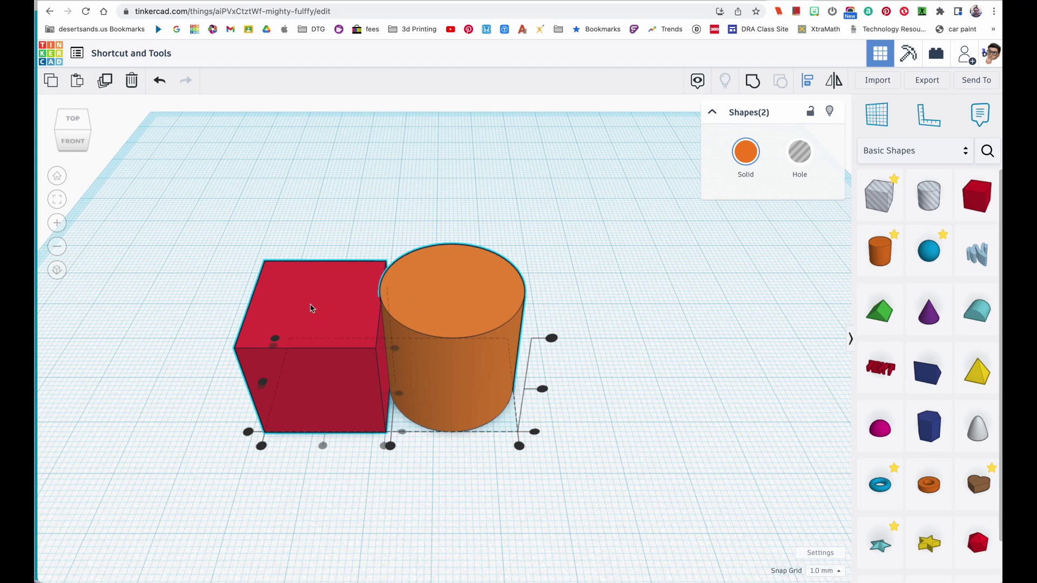
click(390, 447)
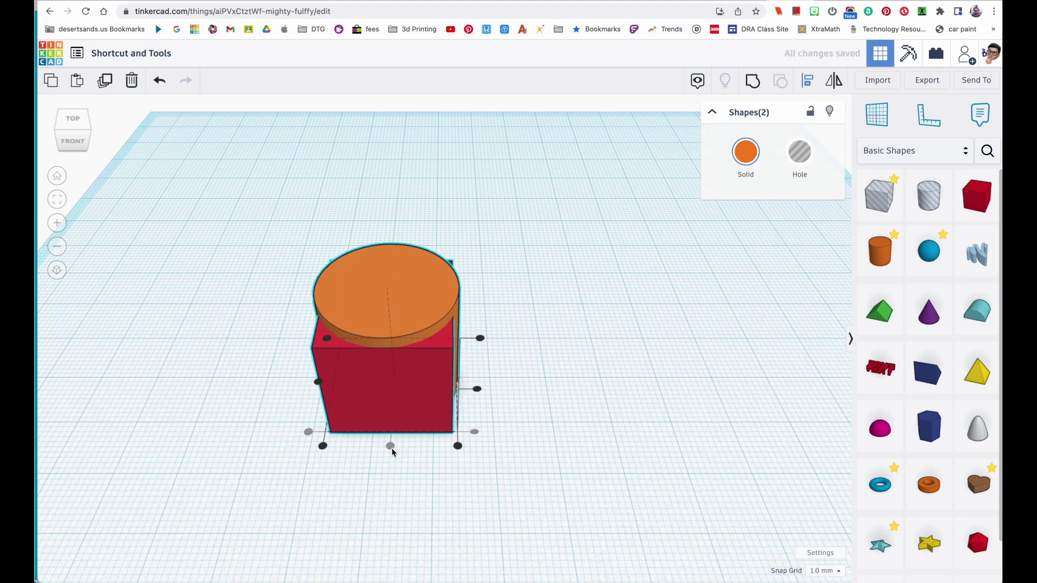
right_drag(354, 421, 570, 405)
View the centred shapes from the left, fitted, and from an elevated angle
scroll(540, 400, down, 2)
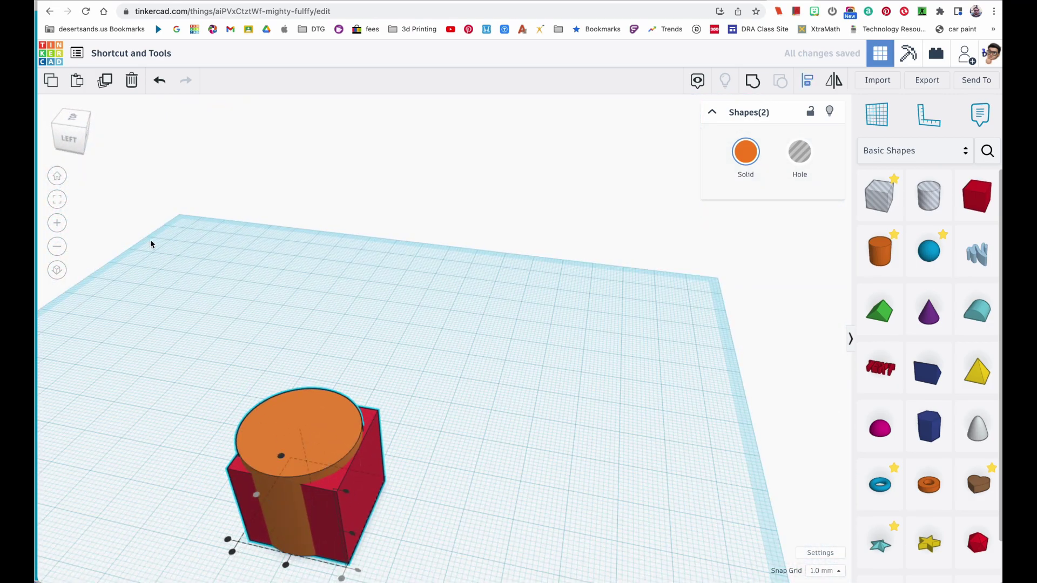
click(73, 150)
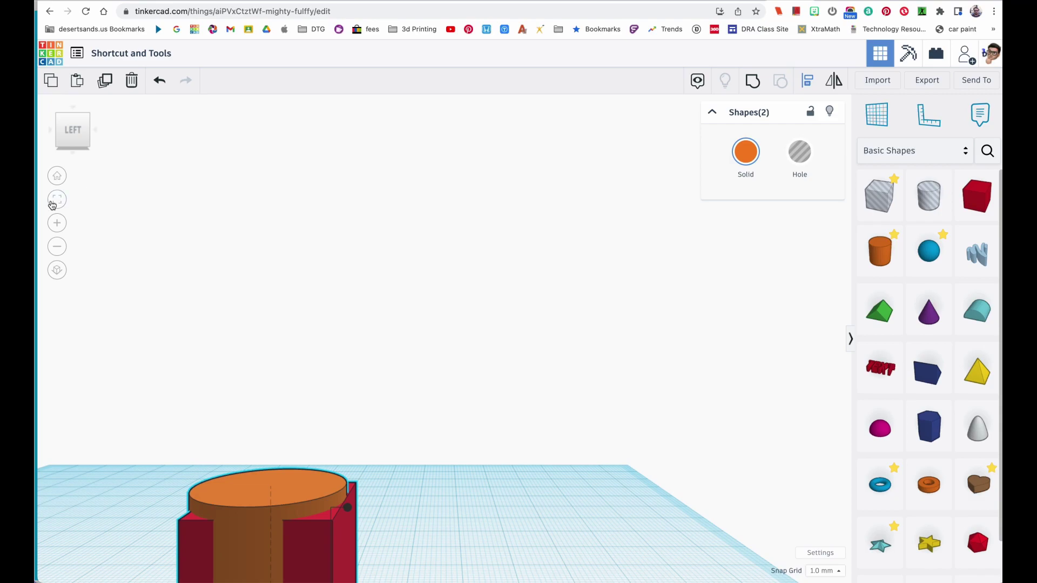
click(55, 201)
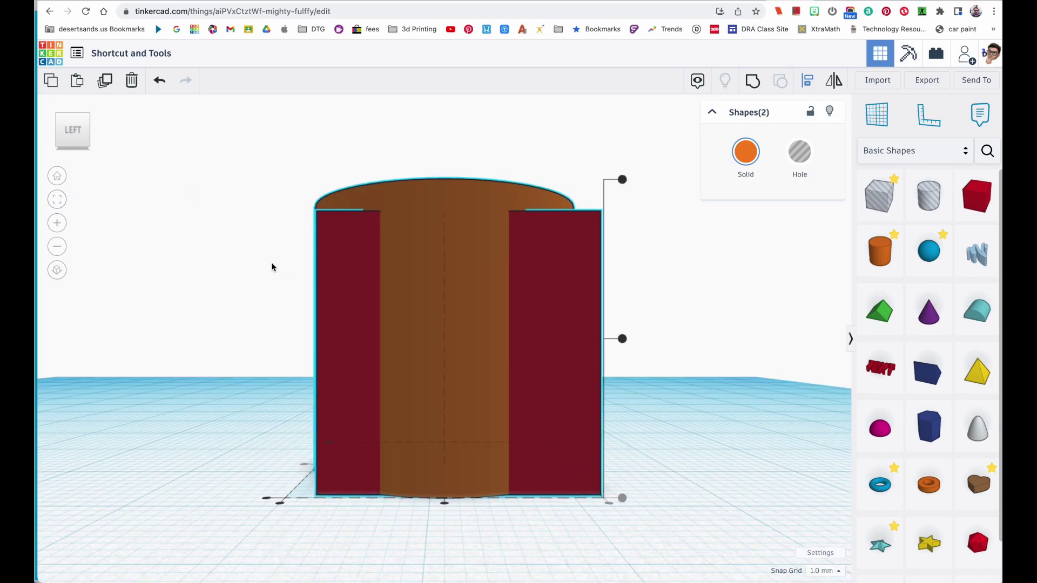
right_drag(363, 291, 363, 312)
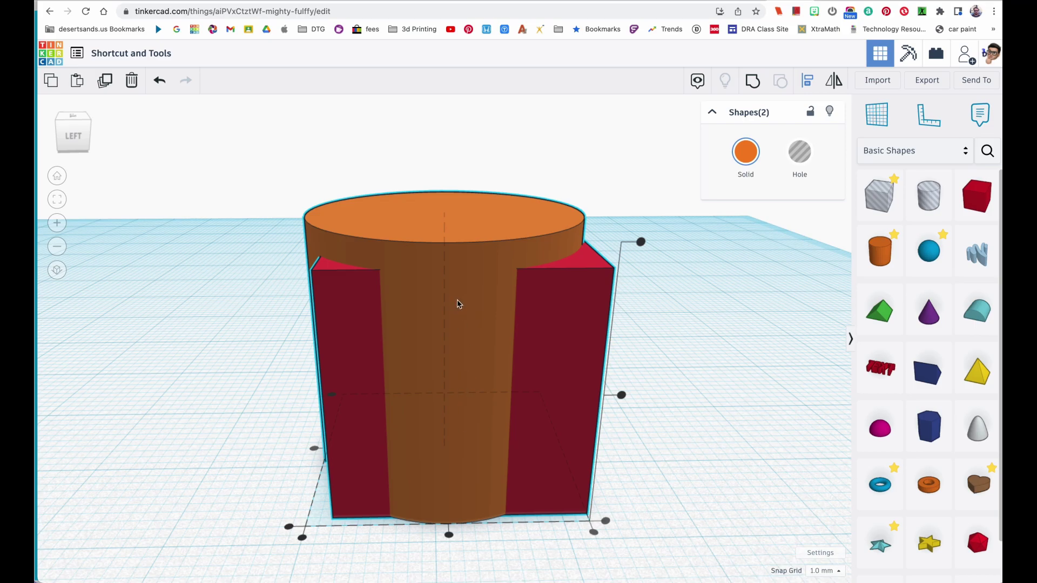
click(448, 538)
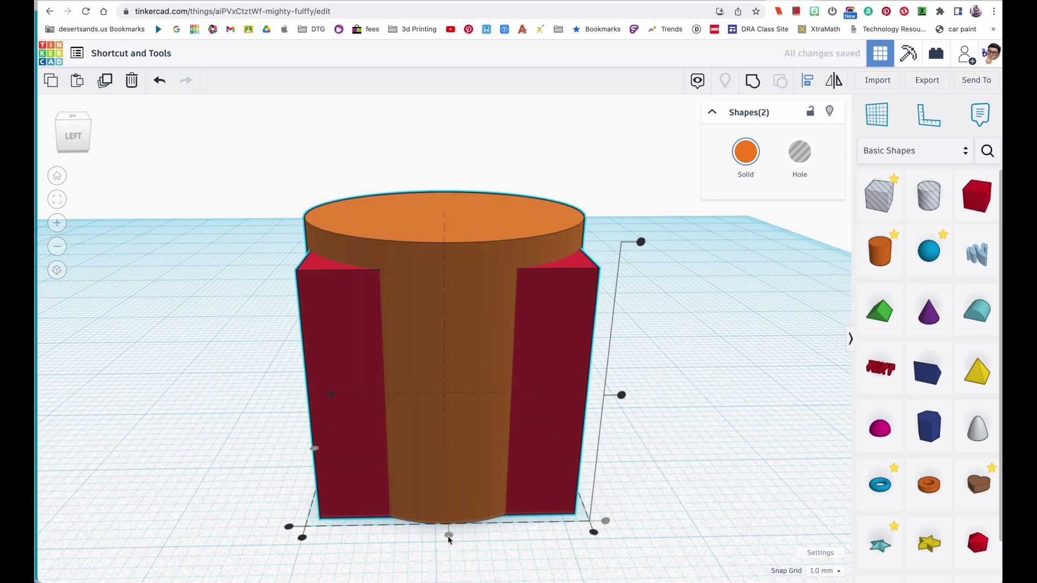
right_drag(448, 536, 459, 412)
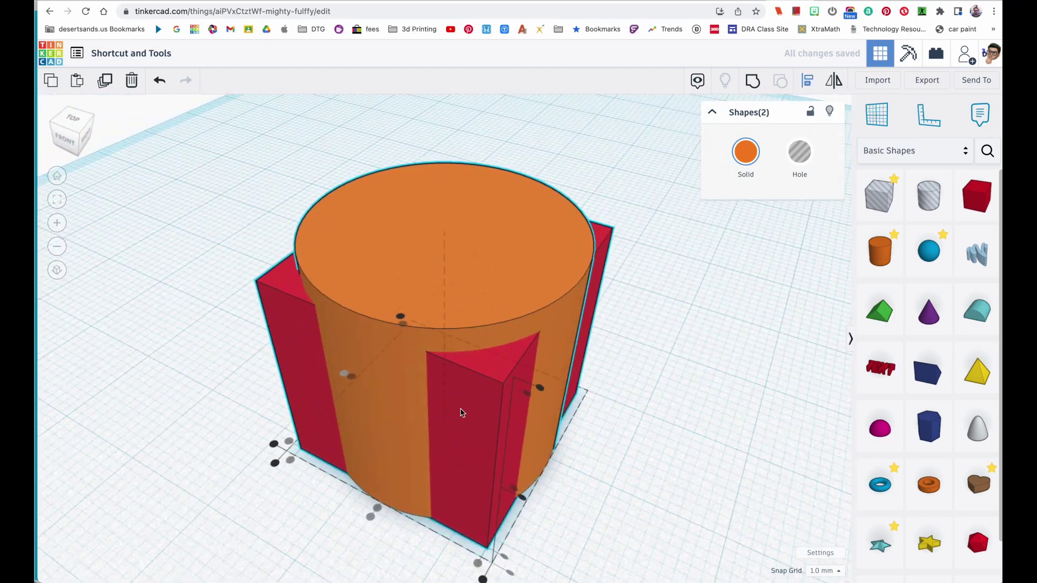
Deselect everything, undo the alignment and return to the front view
click(688, 380)
key(super+z)
key(super+z)
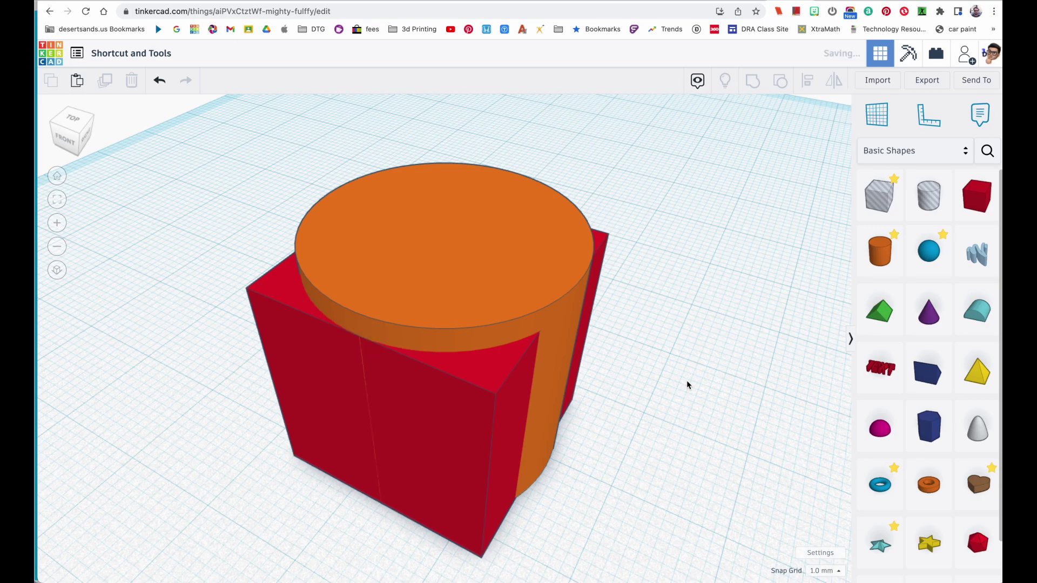
key(f)
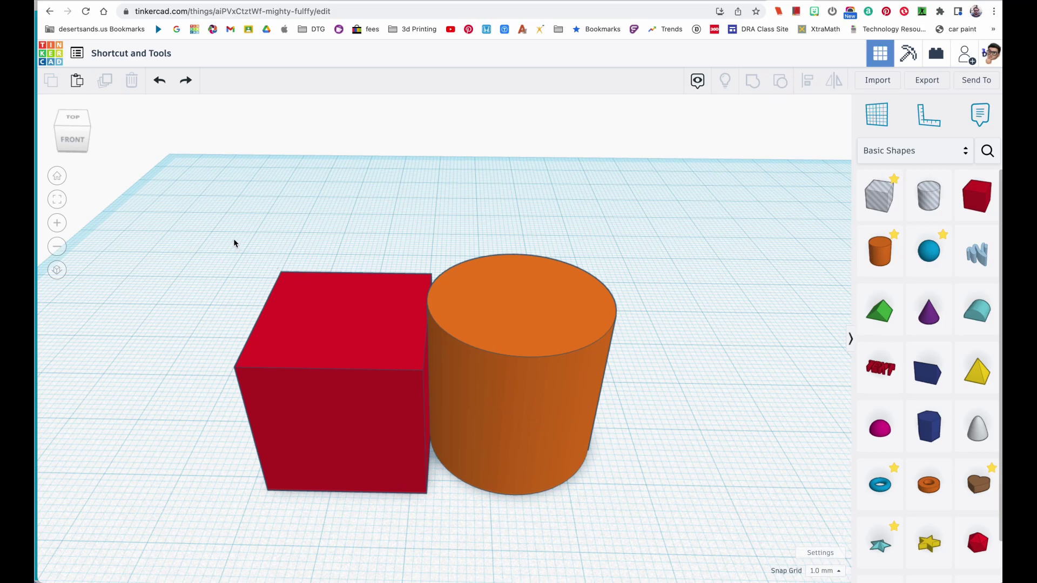
drag(234, 240, 538, 354)
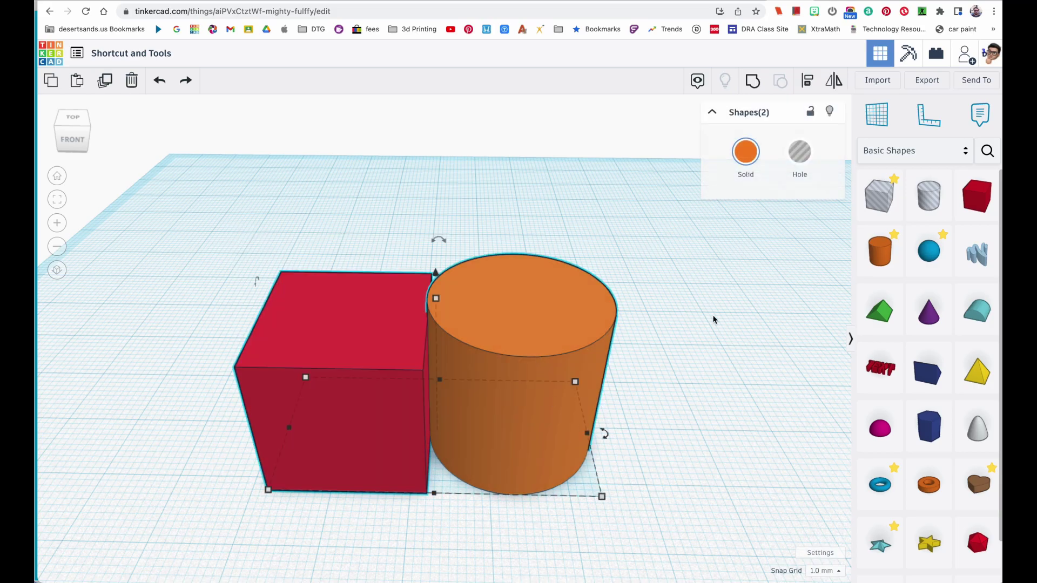
click(807, 81)
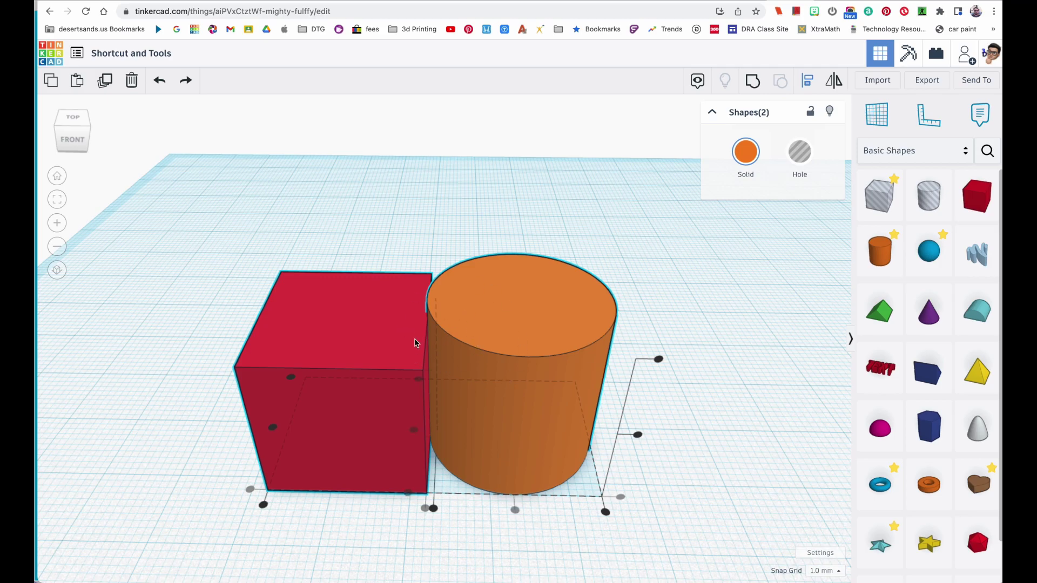
click(372, 326)
click(515, 320)
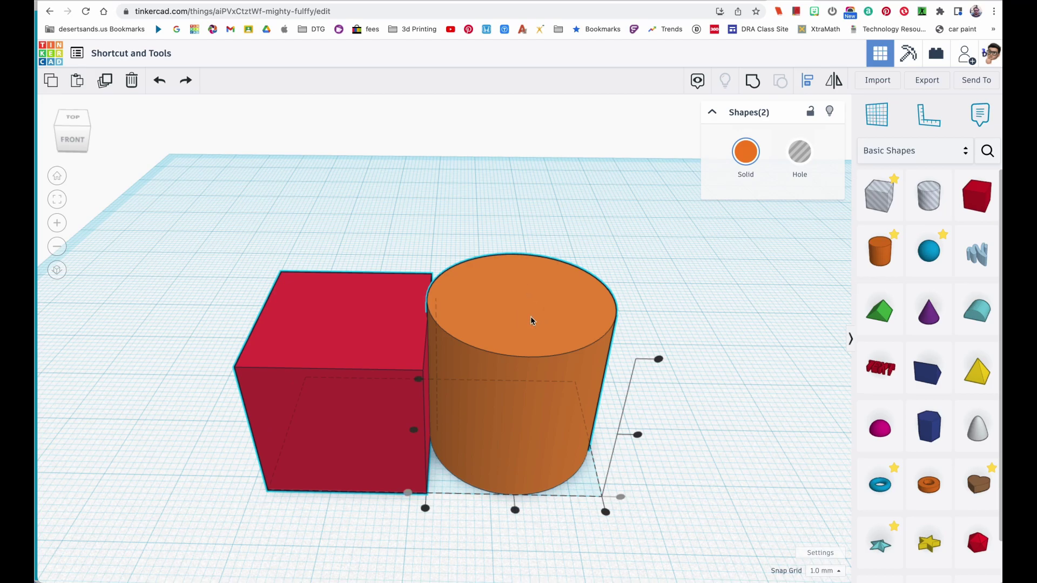
click(515, 510)
right_drag(356, 456, 586, 464)
click(387, 469)
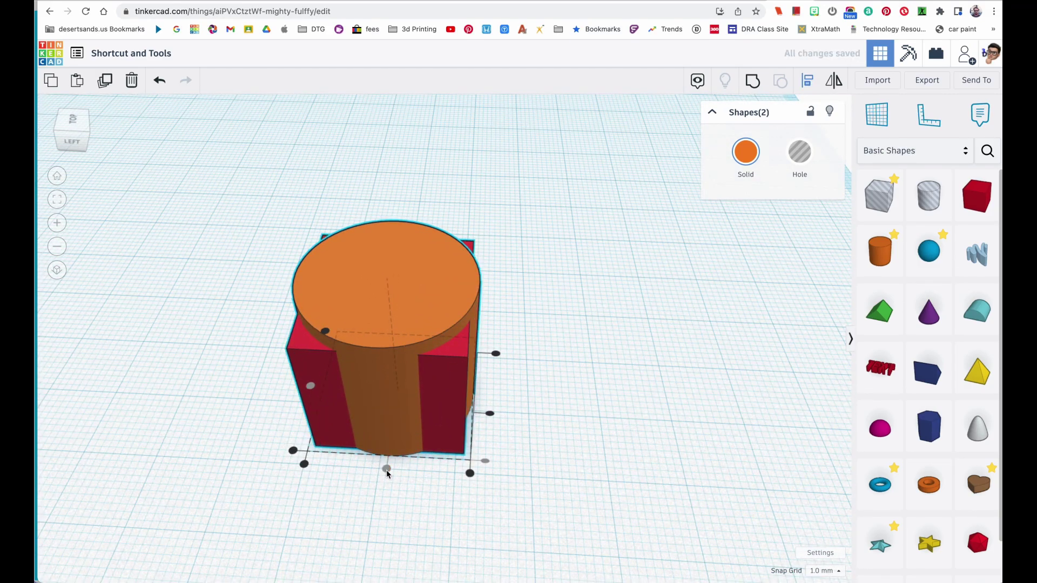
right_drag(520, 400, 420, 369)
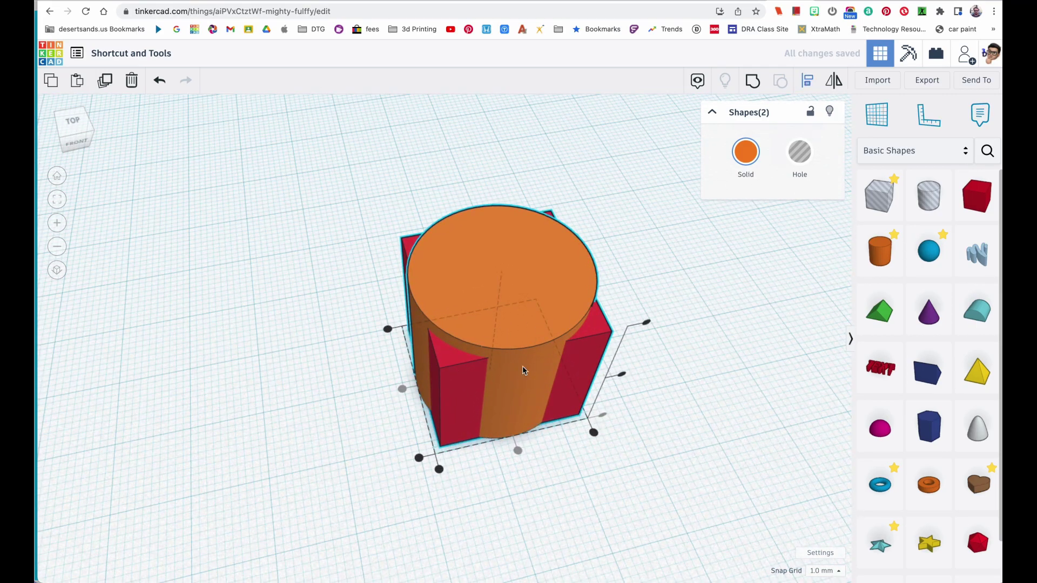
right_drag(523, 370, 523, 414)
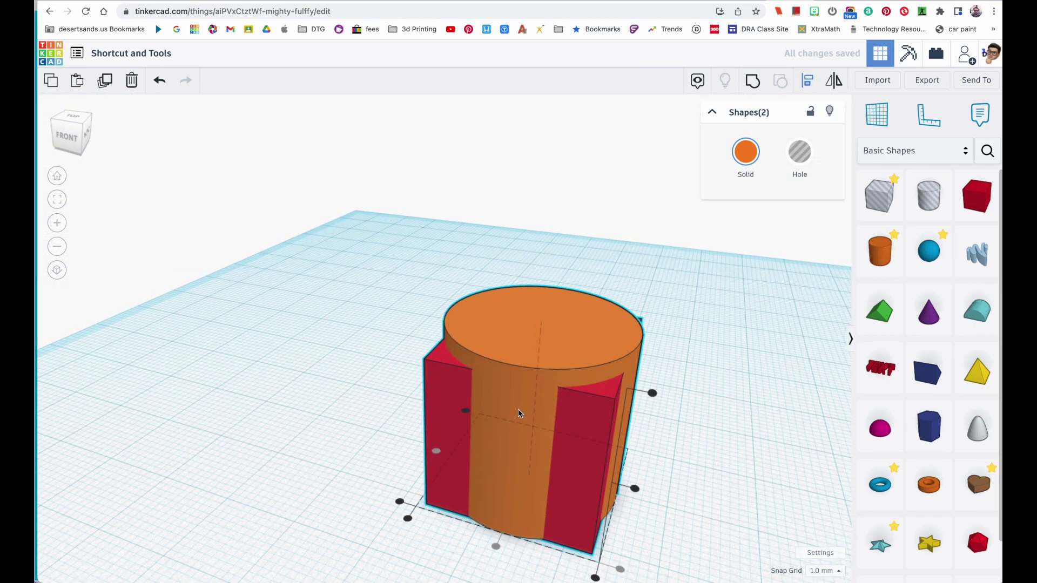
click(319, 410)
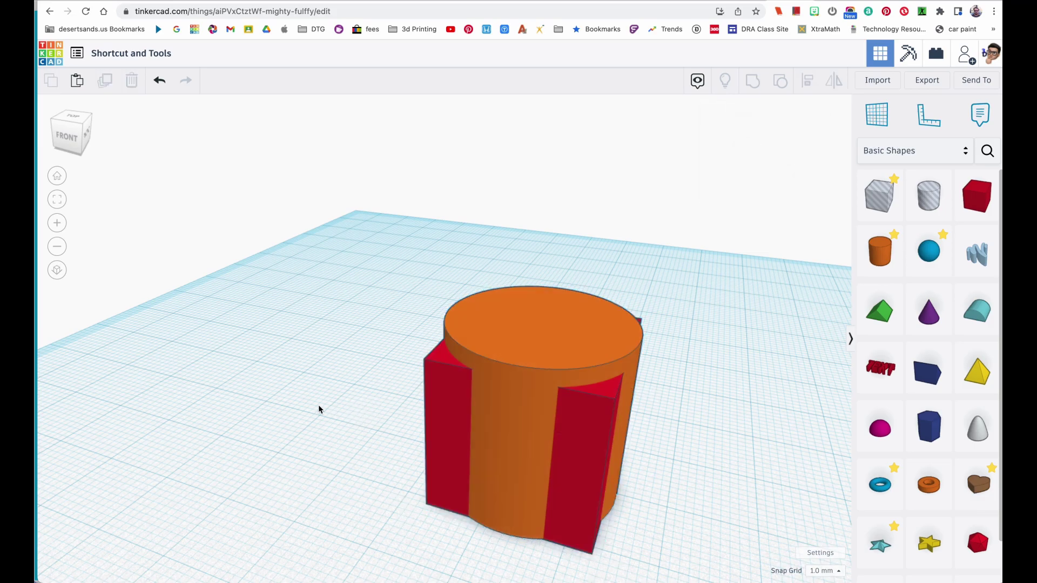
right_drag(319, 410, 485, 427)
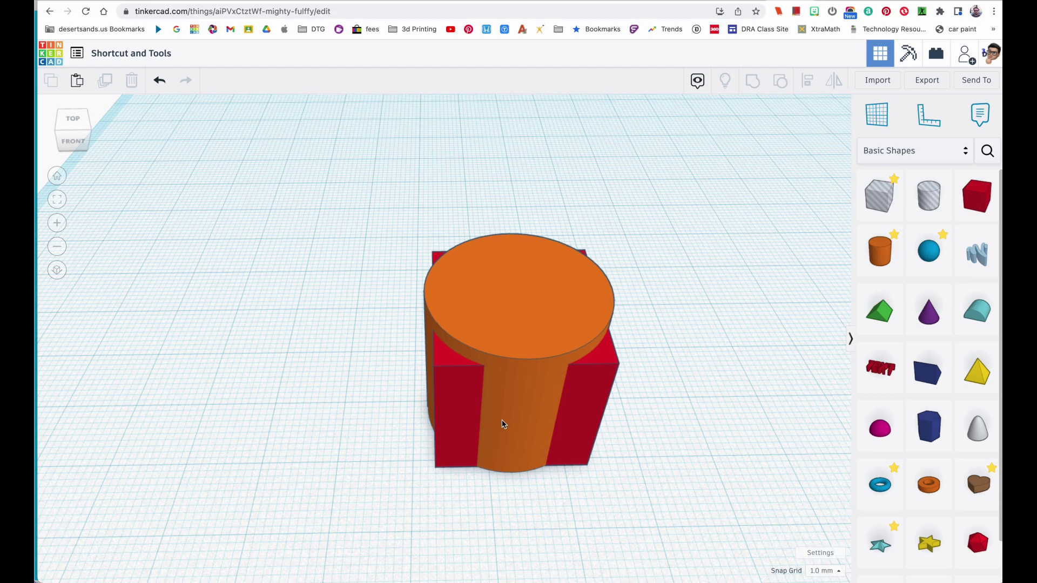
key(ctrl+z)
key(ctrl+z)
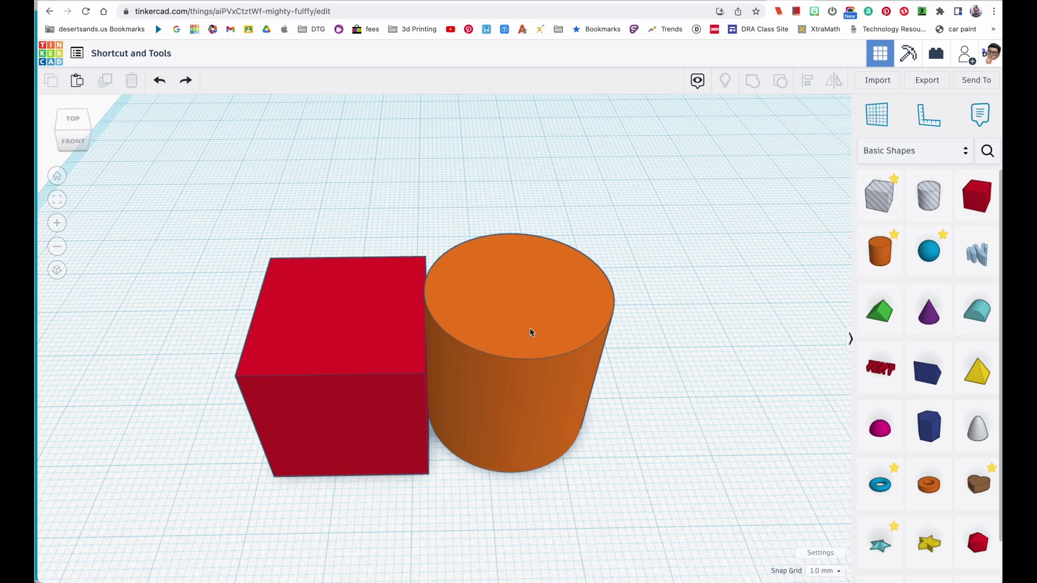
Select the orange cylinder and rotate it to -45° so it tips over
click(531, 351)
right_drag(668, 348, 490, 314)
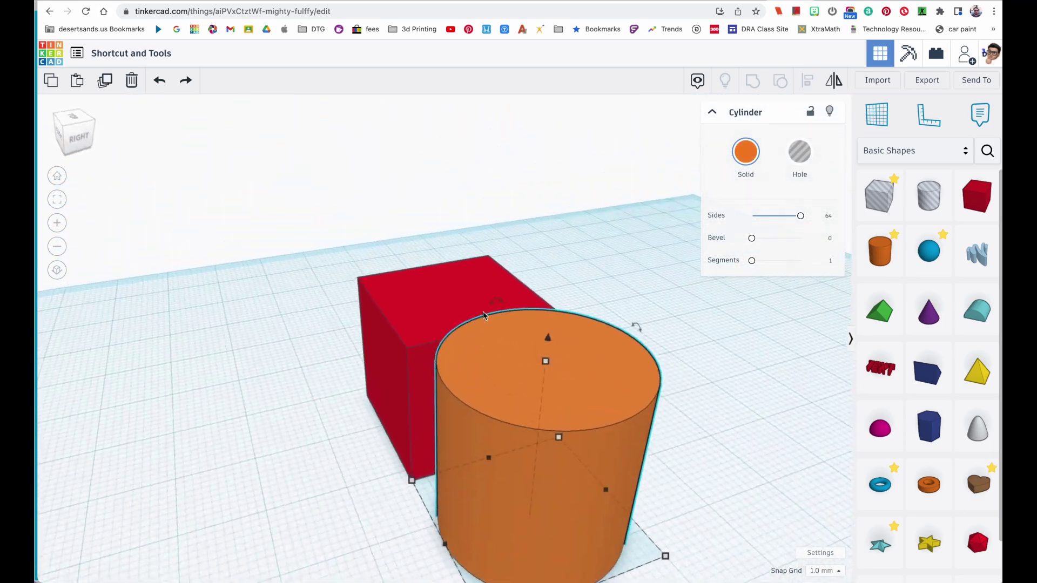
drag(500, 204, 558, 305)
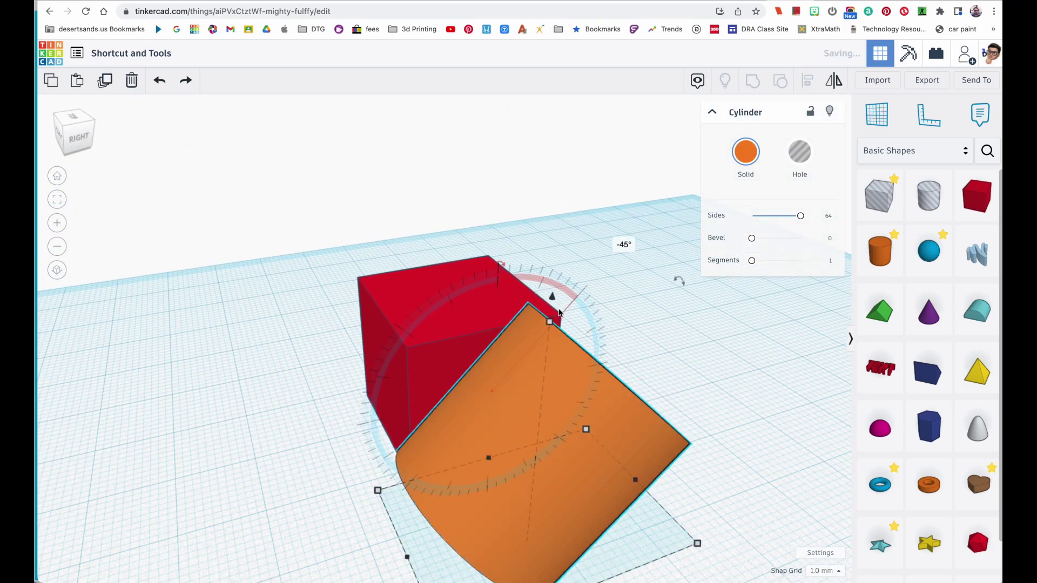
right_drag(679, 278, 639, 339)
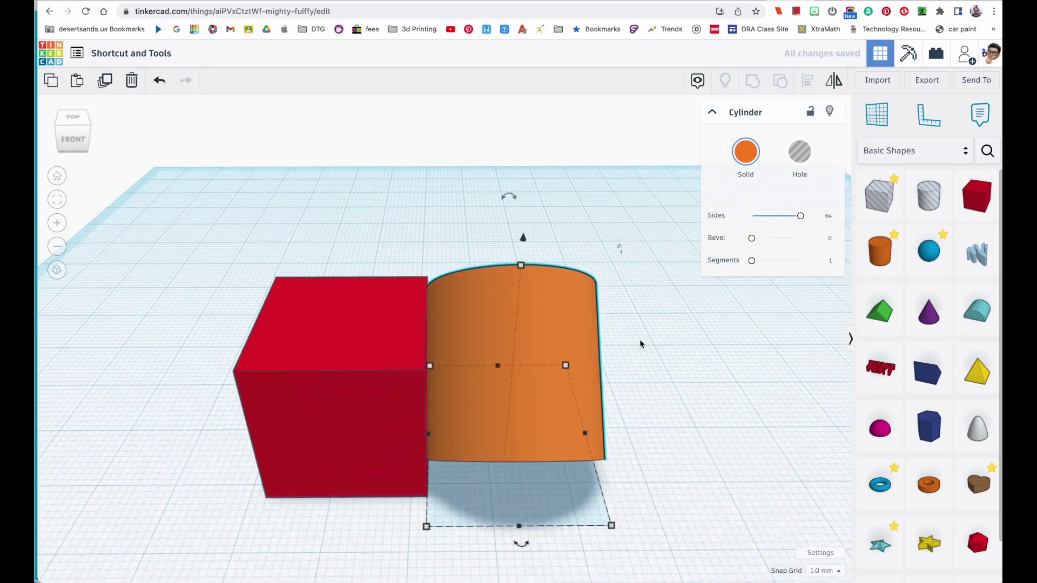
Abandon a mirror on the cylinder, rotate its round face forward, then undo that rotation
click(834, 81)
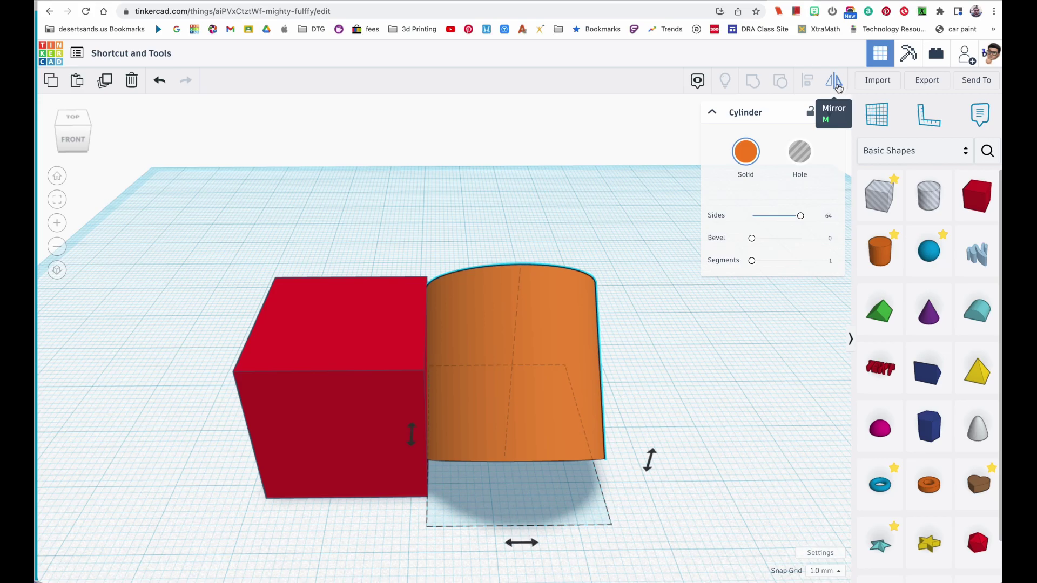
right_drag(644, 366, 546, 375)
click(508, 386)
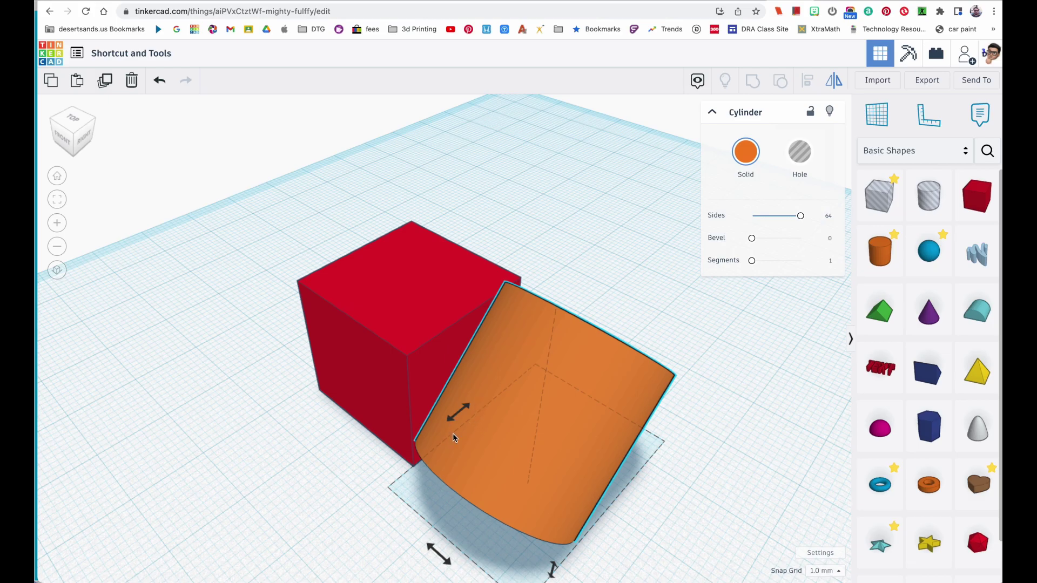
mouse_move(453, 433)
right_down()
mouse_move(534, 432)
mouse_move(448, 418)
right_up()
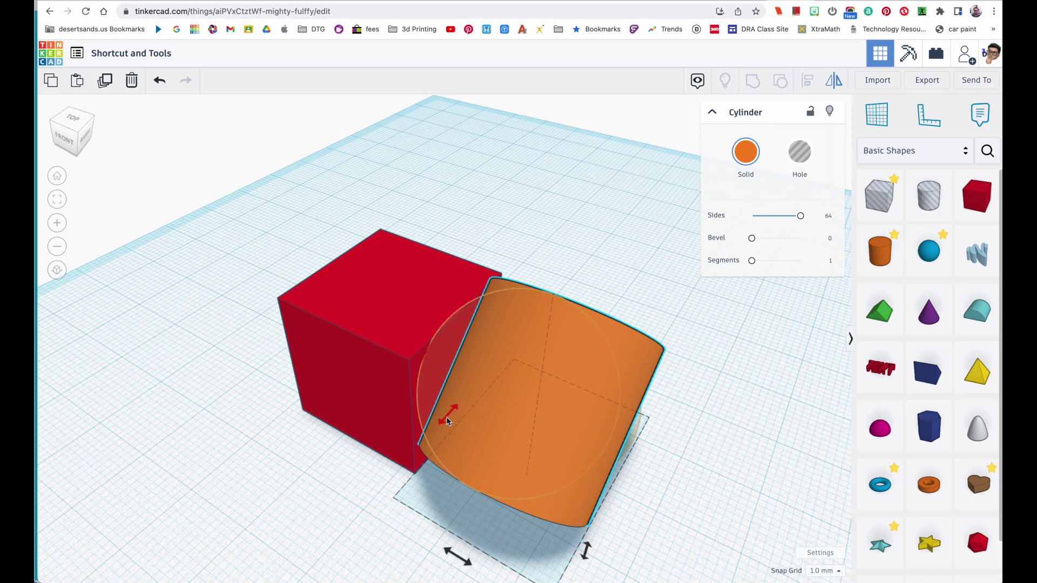
drag(447, 421, 506, 410)
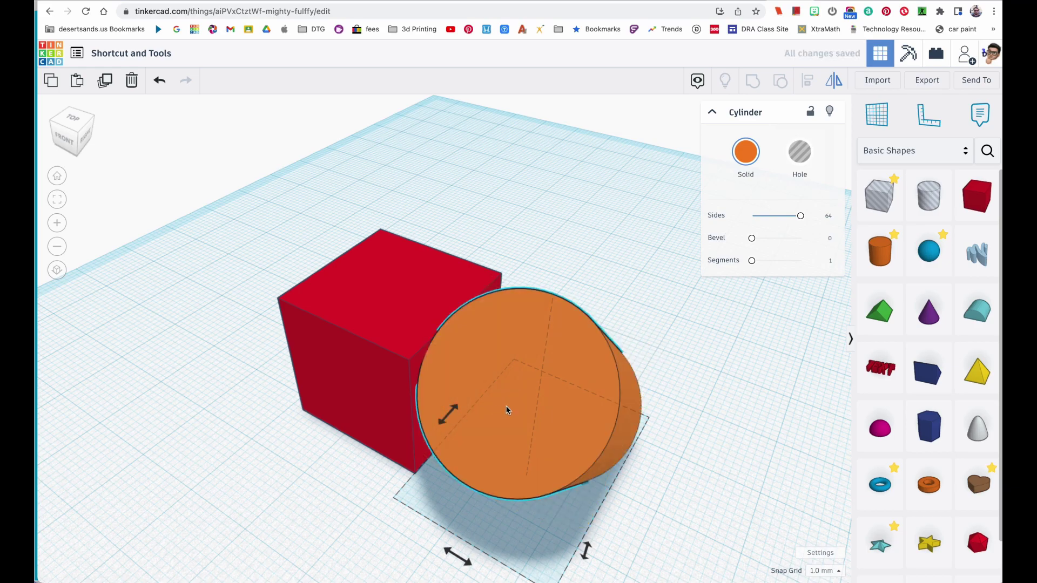
right_drag(586, 535, 626, 475)
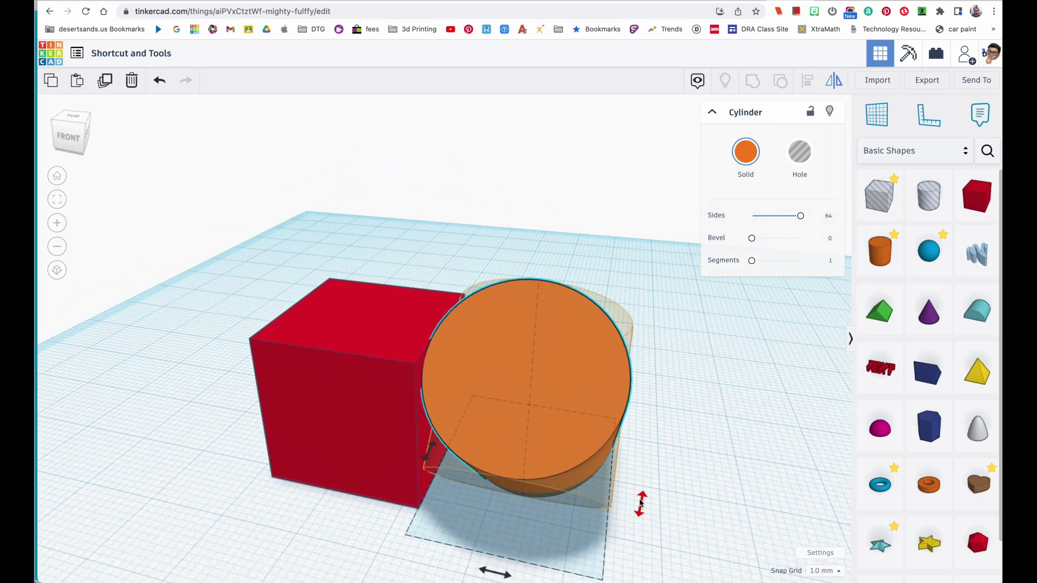
key(super+z)
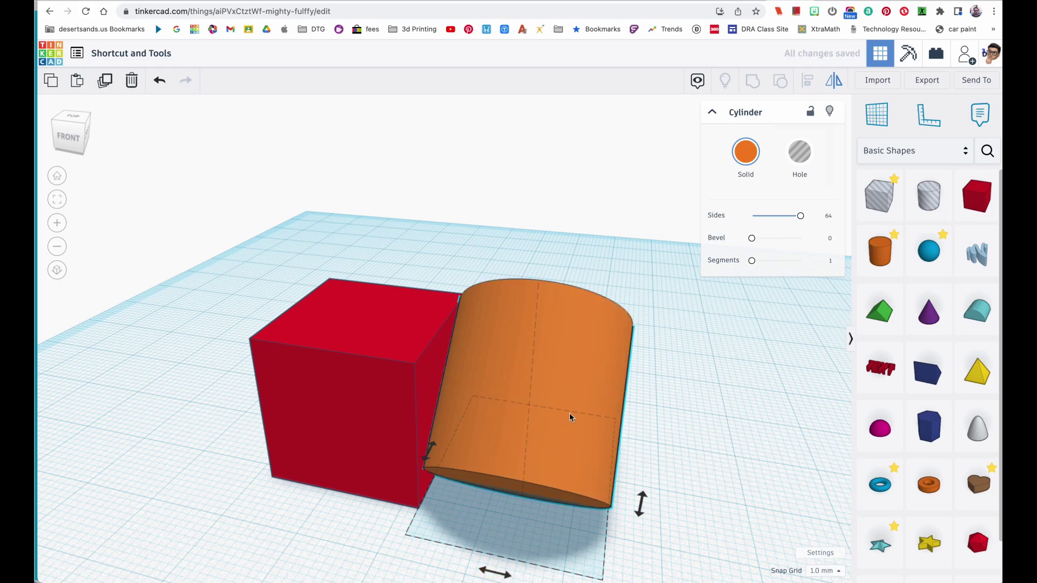
Rotate the cylinder again until its round face points forward, then deselect it
right_drag(632, 468, 501, 453)
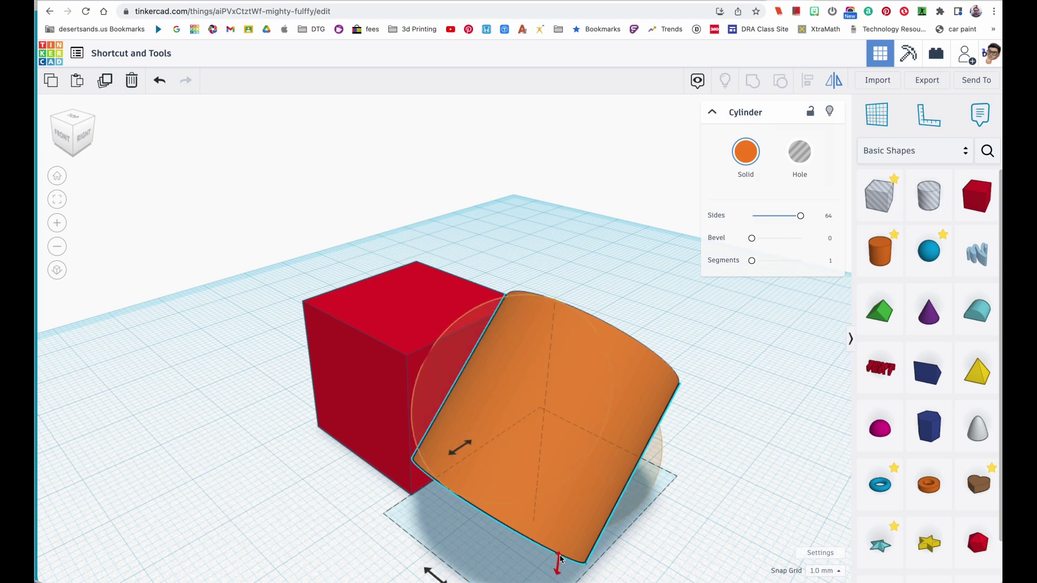
drag(559, 559, 556, 553)
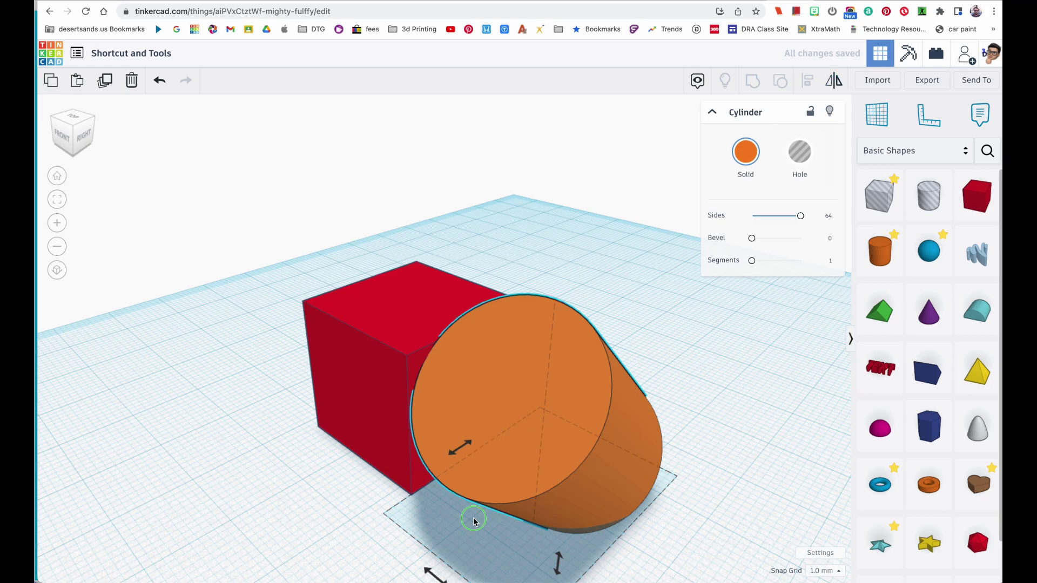
right_drag(470, 516, 549, 521)
right_drag(412, 447, 446, 457)
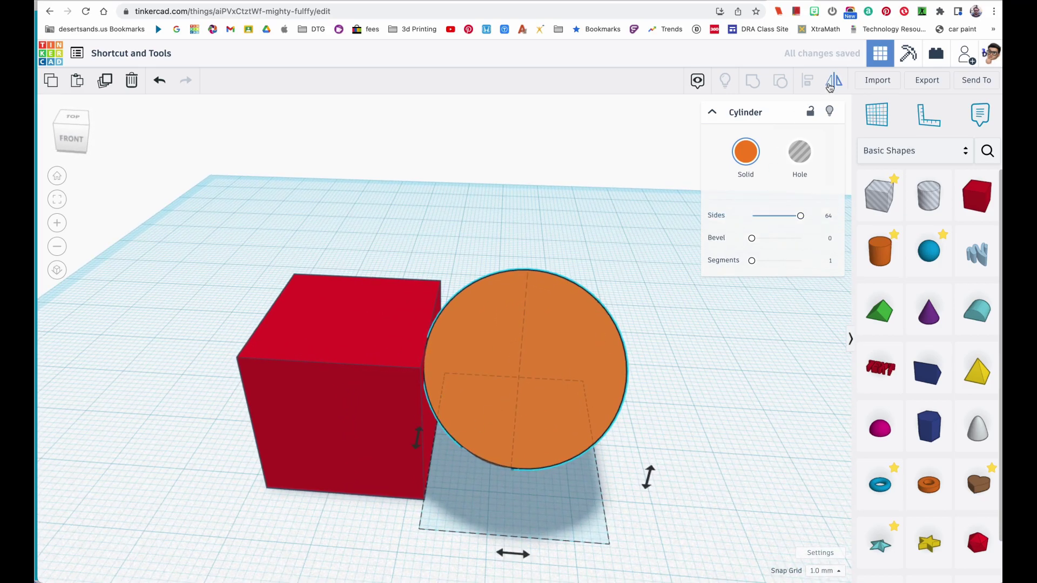
click(712, 340)
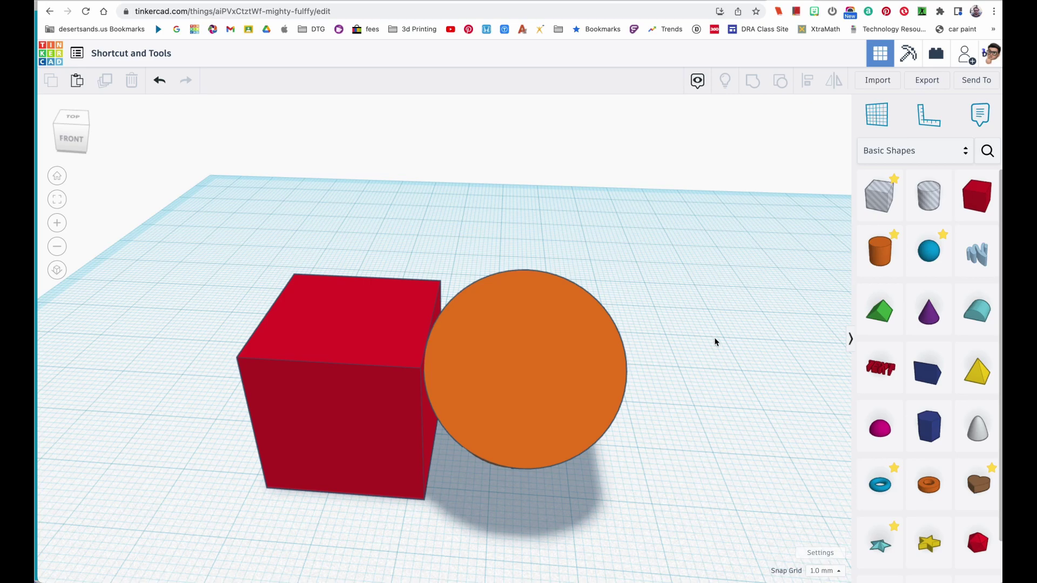
mouse_move(597, 350)
right_down()
mouse_move(620, 351)
mouse_move(604, 348)
right_up()
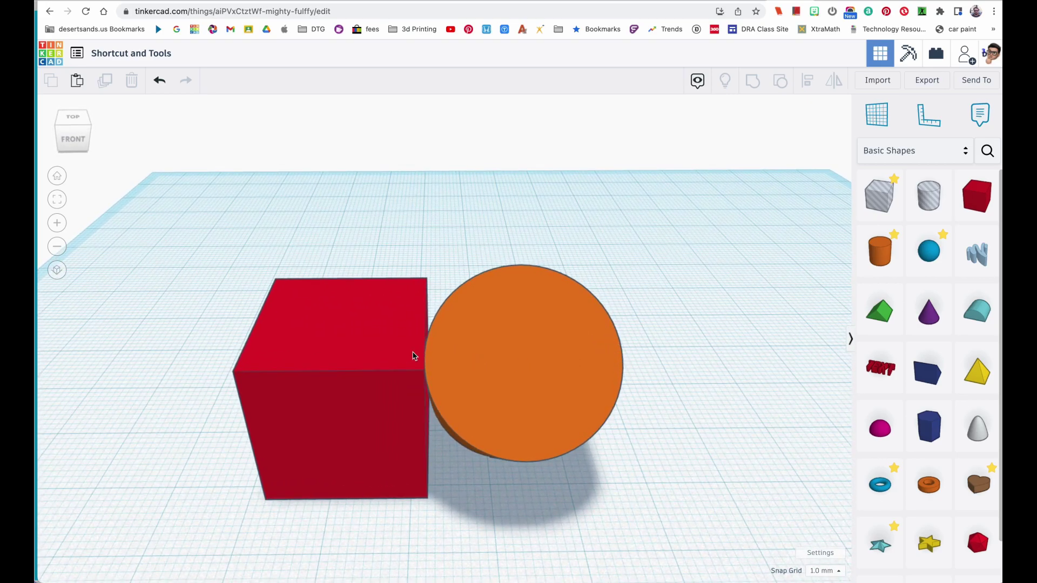
scroll(508, 369, down, 5)
scroll(504, 368, up, 8)
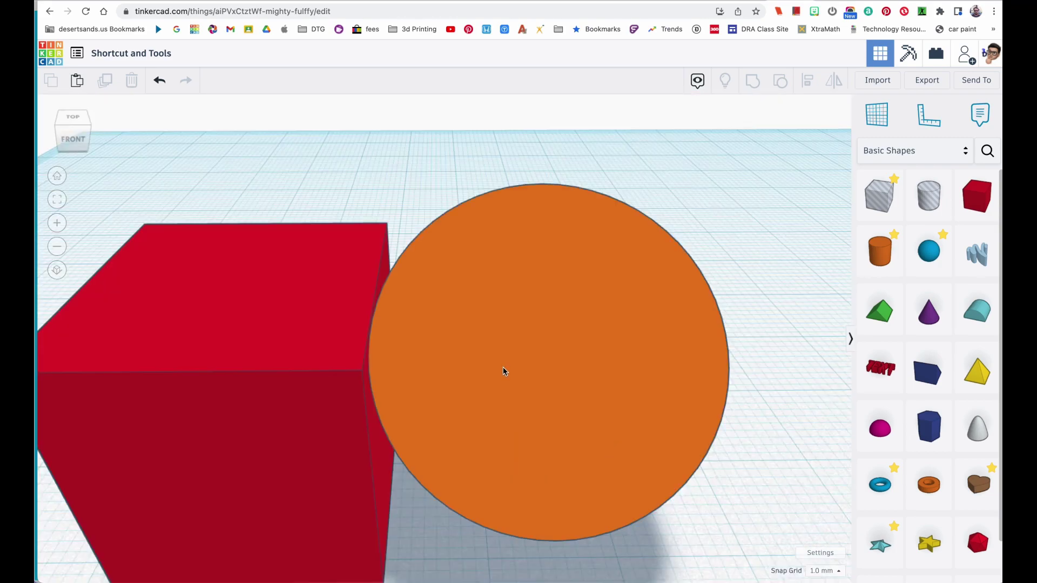
click(501, 370)
right_drag(500, 370, 583, 373)
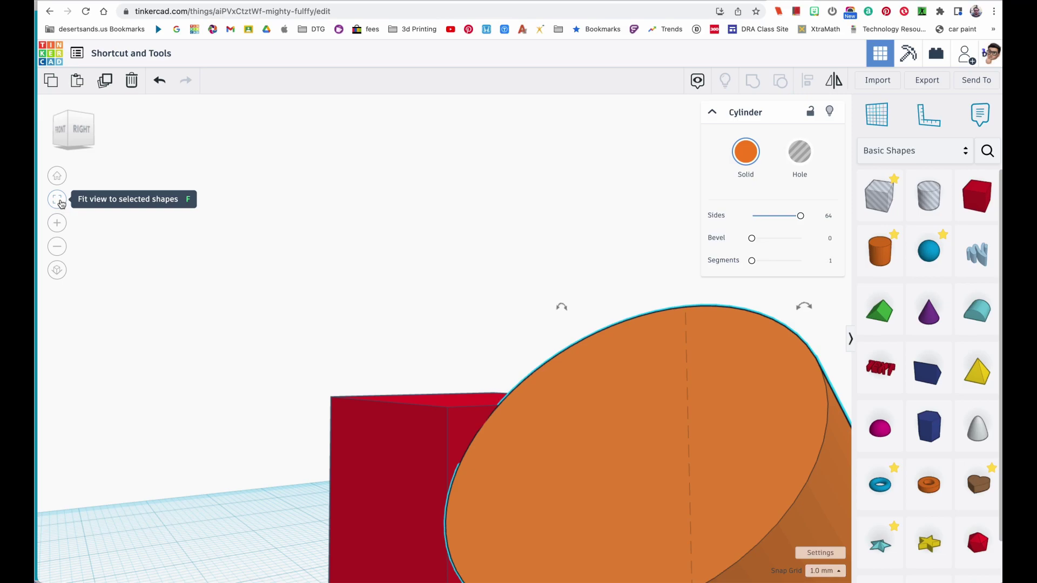
click(60, 202)
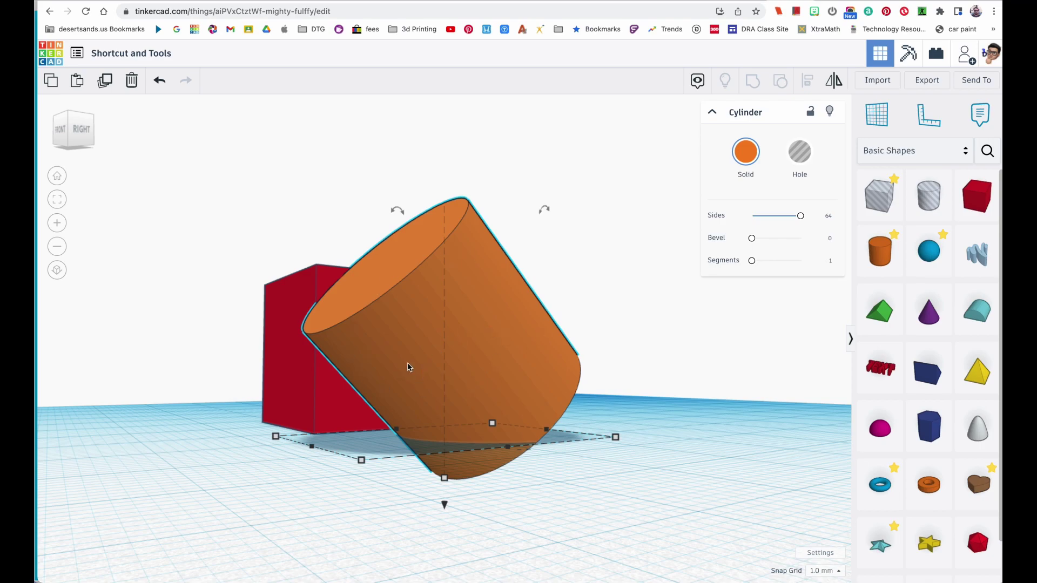
right_drag(409, 368, 430, 390)
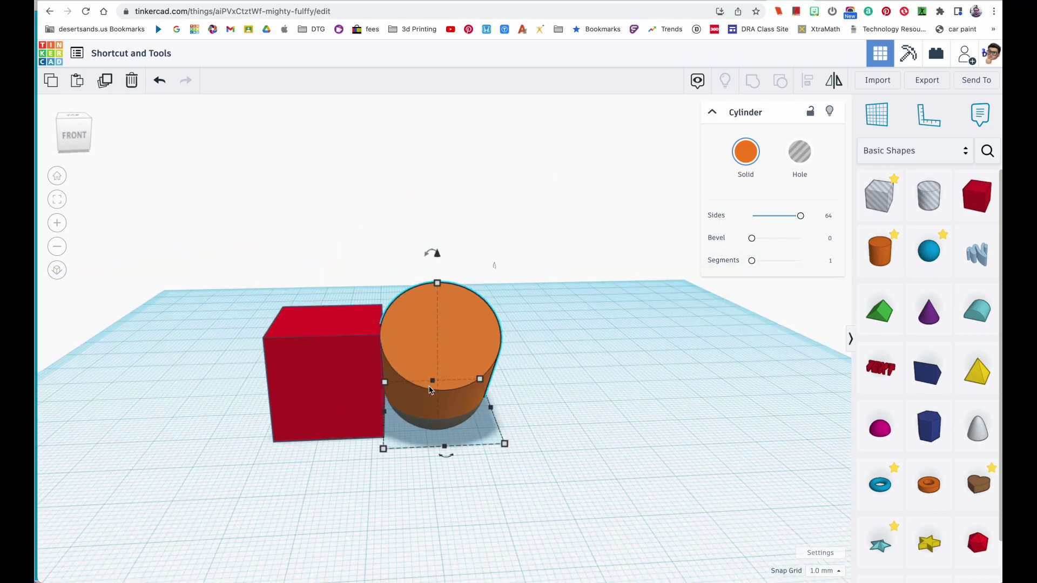
scroll(430, 390, up, 10)
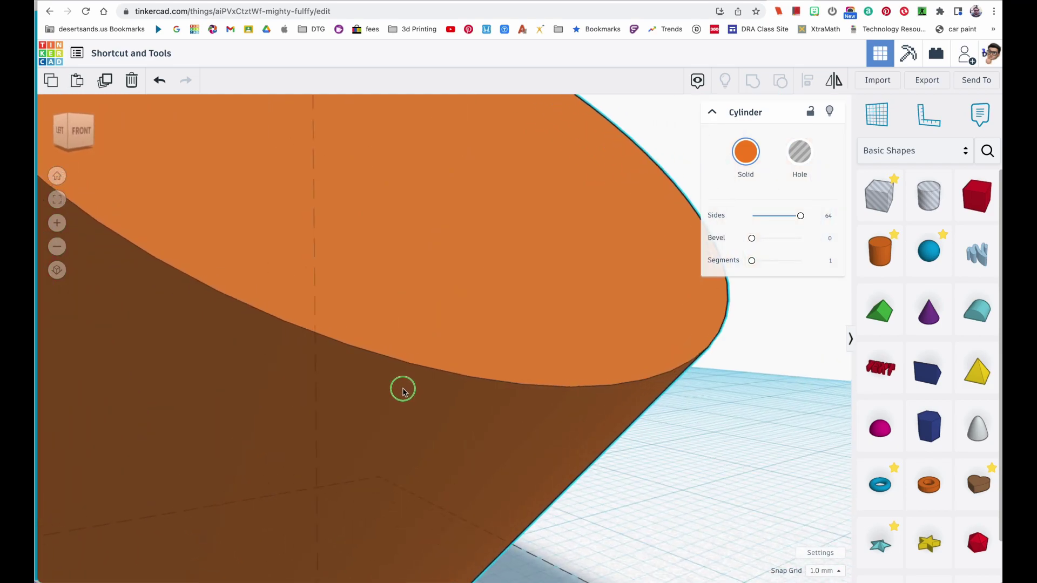
right_drag(402, 391, 416, 374)
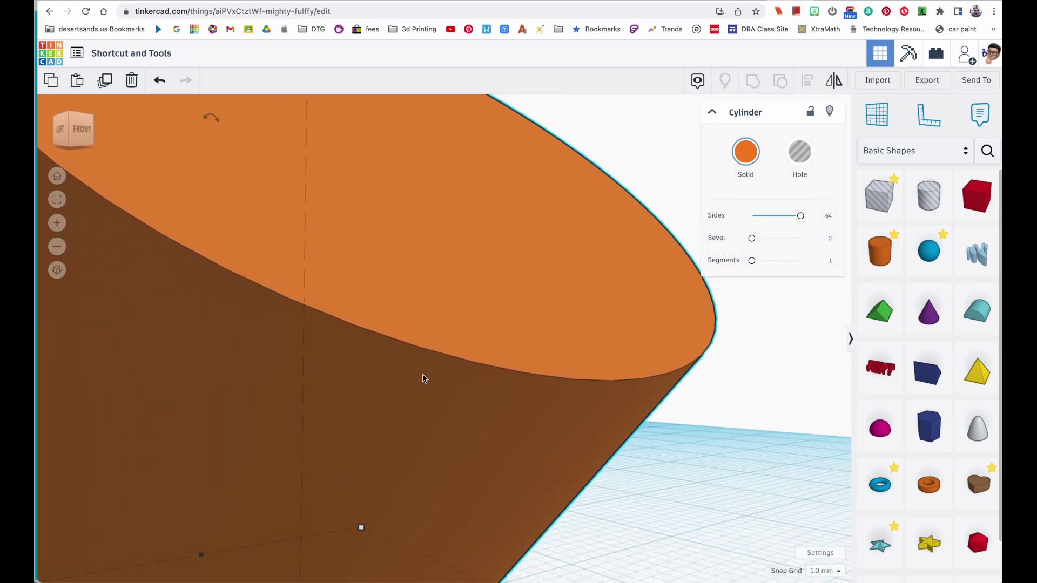
scroll(425, 379, down, 8)
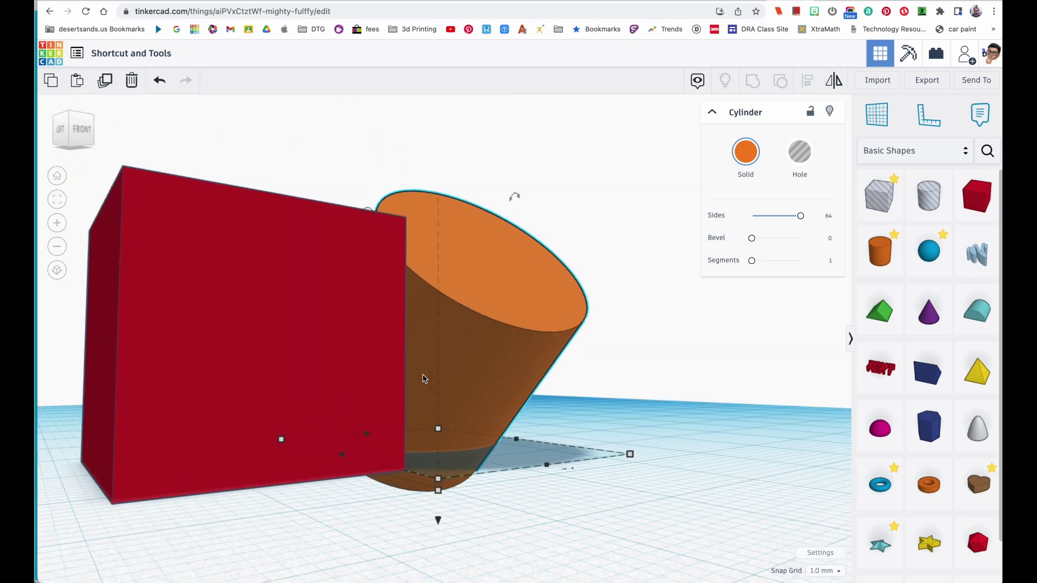
right_drag(424, 379, 457, 384)
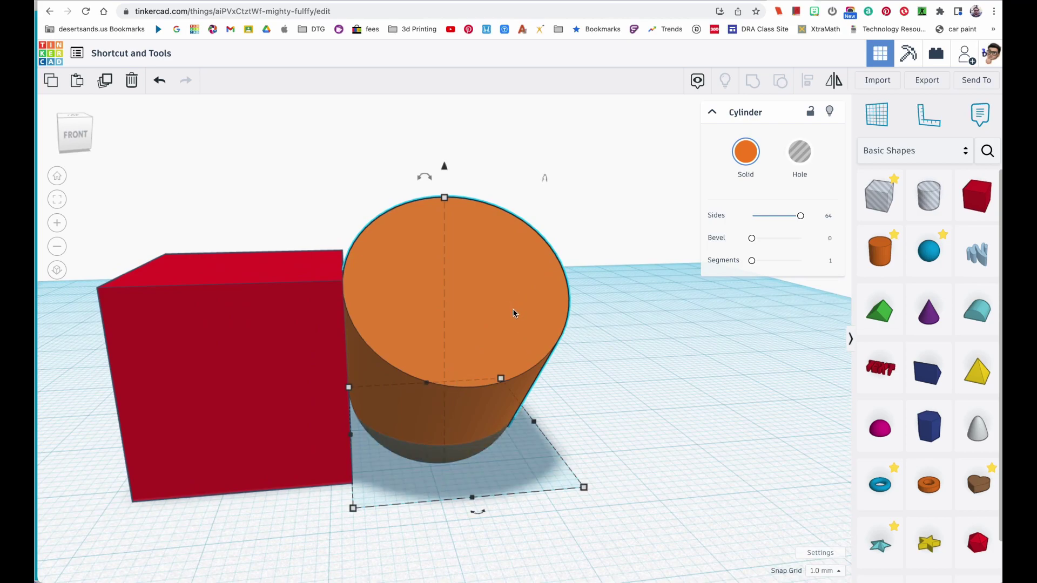
right_drag(513, 314, 488, 319)
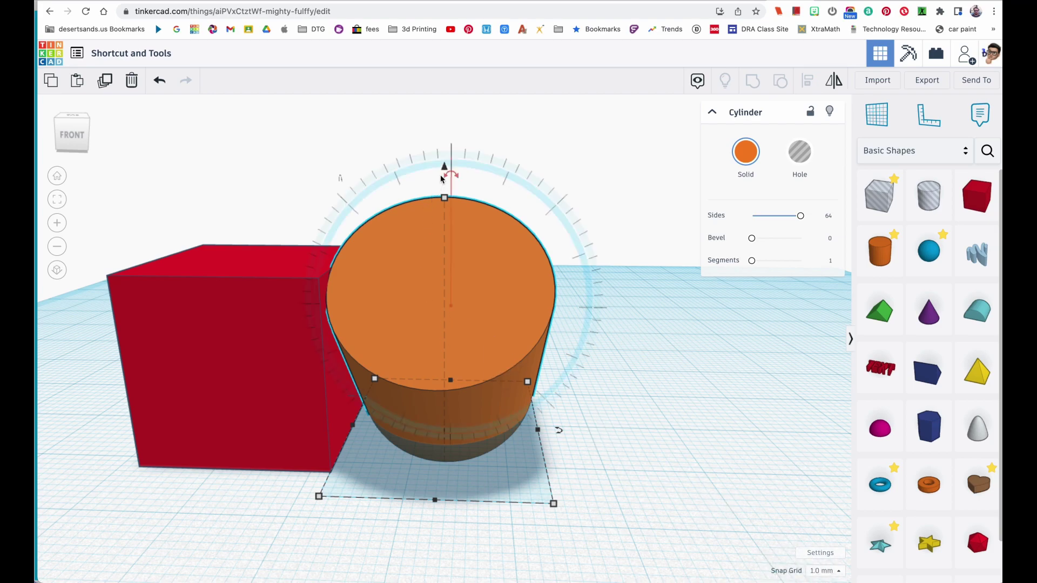
Undo a trial height change on the cylinder and set the snap grid to 0.1 mm
drag(445, 169, 441, 96)
key(ctrl+z)
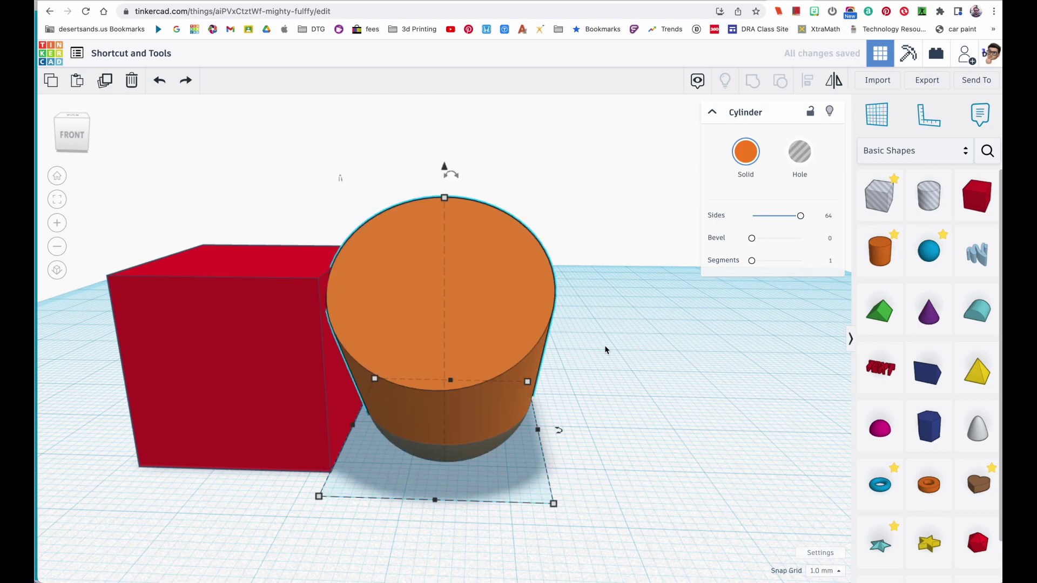
click(817, 574)
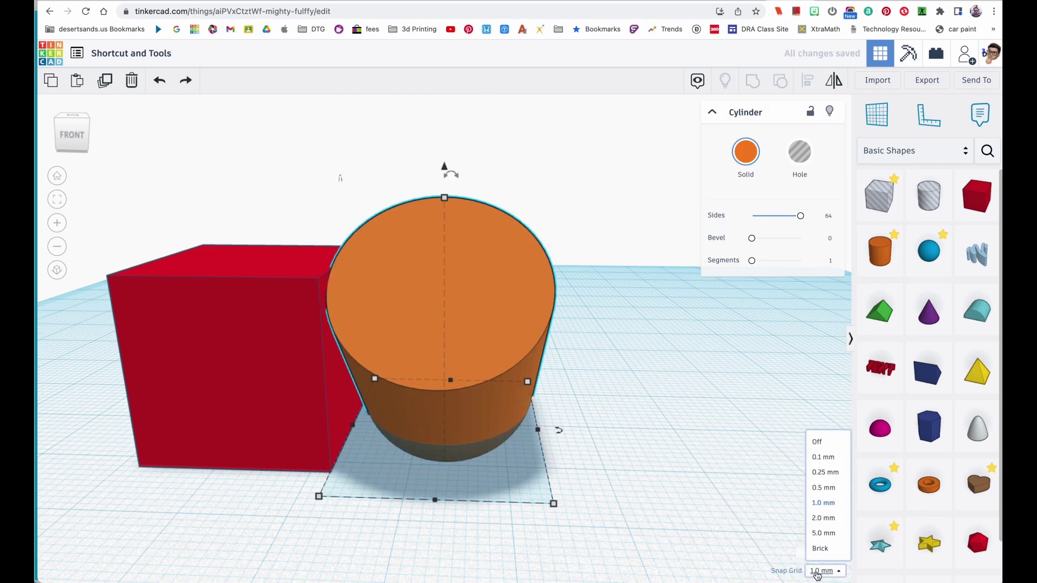
click(815, 463)
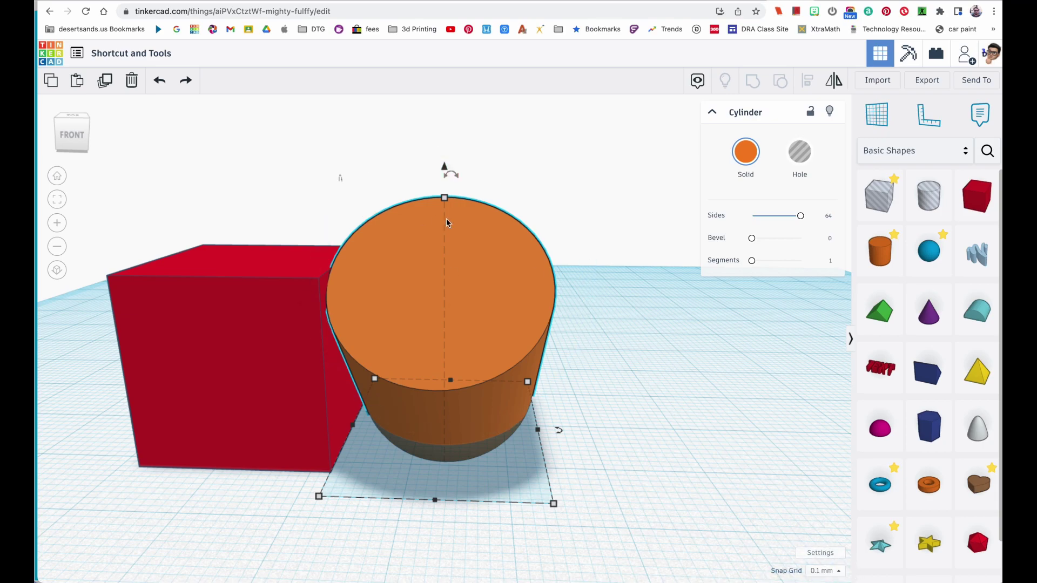
Turn grid snapping off and lower the cylinder slightly below the workplane
drag(446, 167, 444, 105)
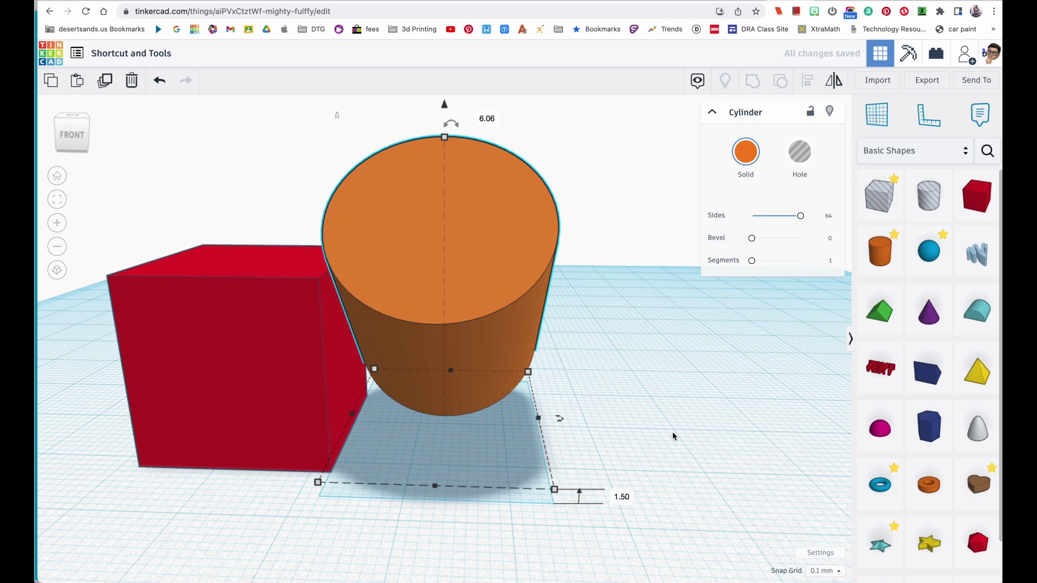
click(826, 572)
click(821, 442)
click(836, 571)
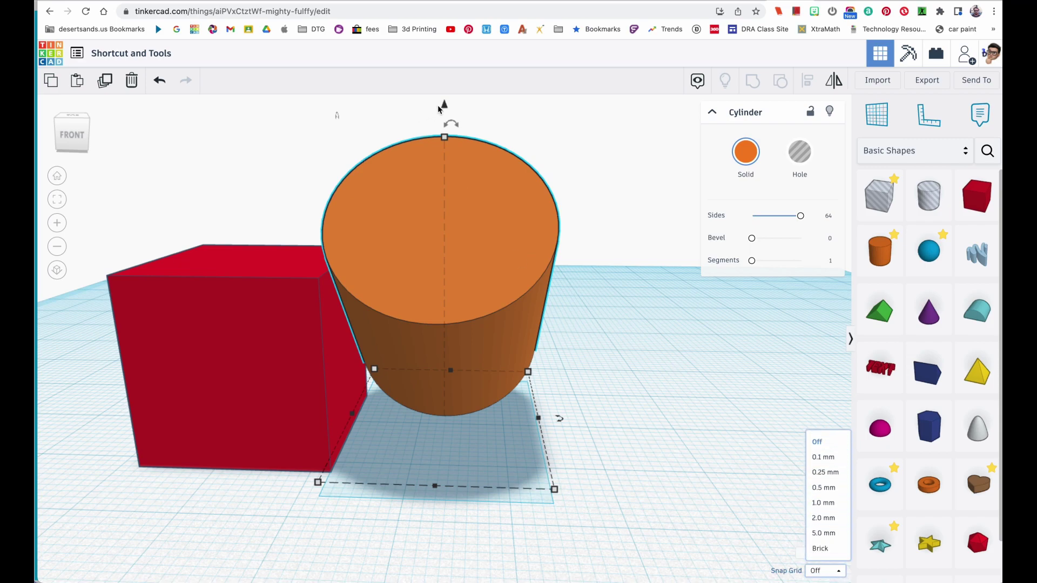
drag(444, 106, 450, 159)
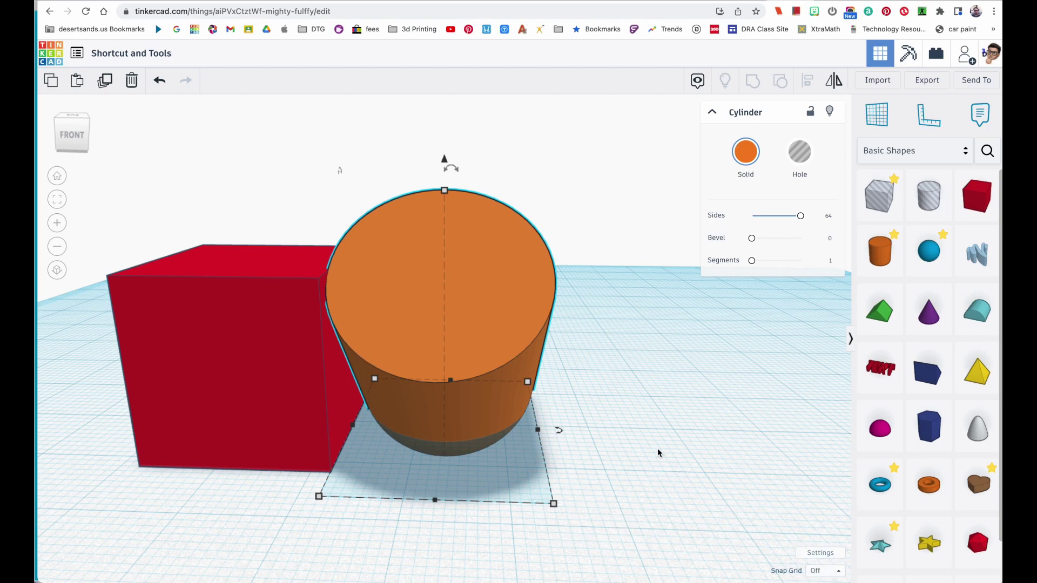
mouse_move(658, 450)
right_down()
mouse_move(643, 431)
mouse_move(665, 438)
mouse_move(652, 442)
right_up()
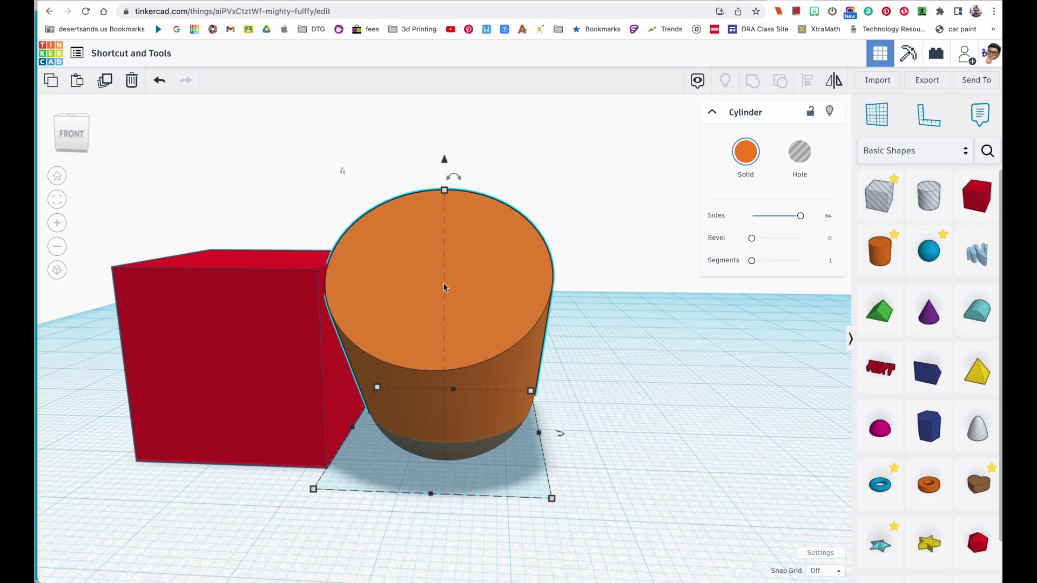
Zoom and orbit around the cylinder, ending on its base below the workplane, then deselect
scroll(443, 289, up, 5)
scroll(443, 291, down, 5)
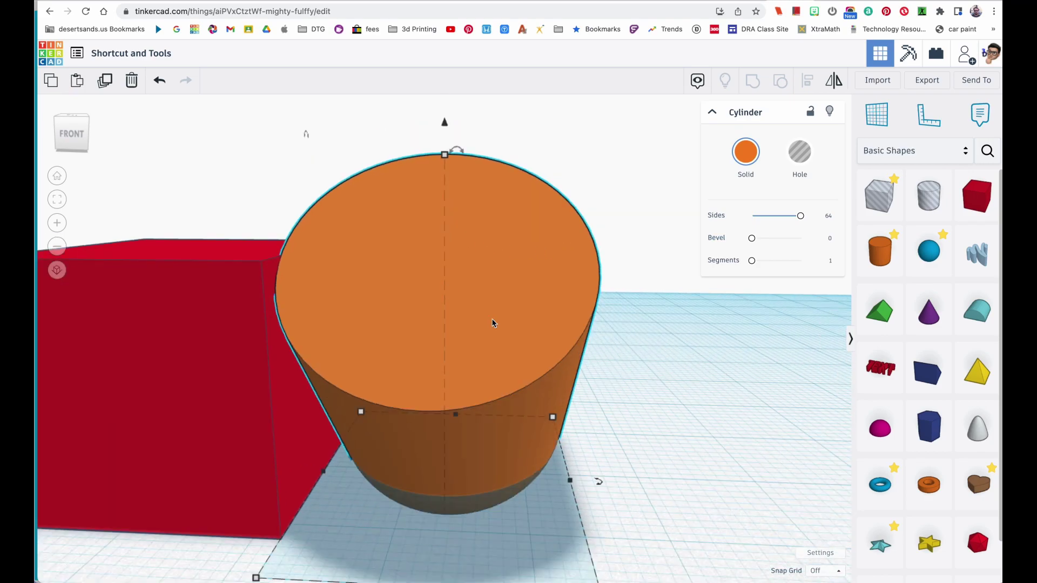
mouse_move(493, 322)
right_down()
mouse_move(412, 322)
mouse_move(501, 306)
mouse_move(493, 324)
mouse_move(507, 326)
right_up()
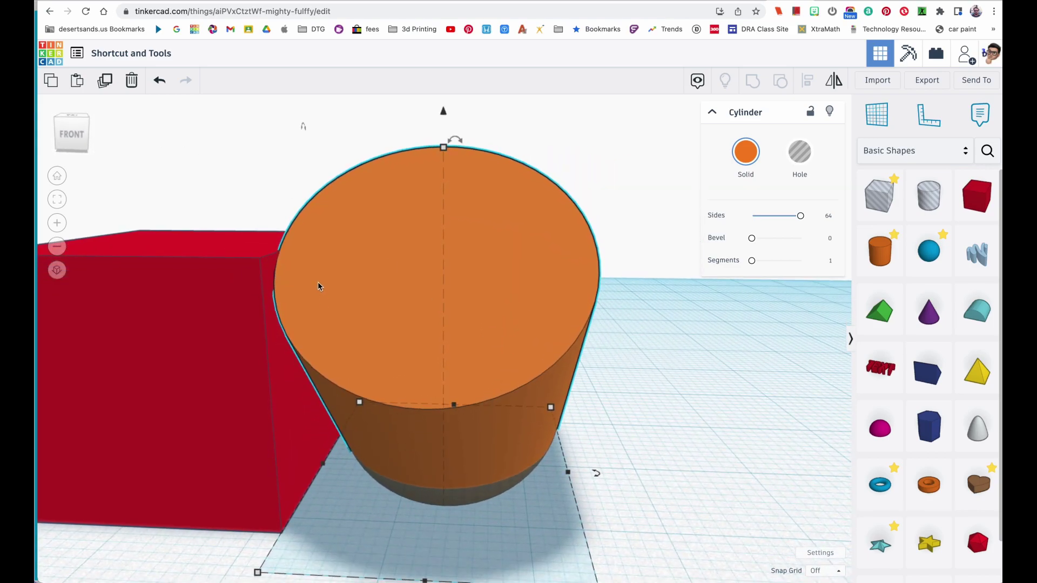
right_drag(320, 287, 325, 146)
right_drag(399, 138, 395, 296)
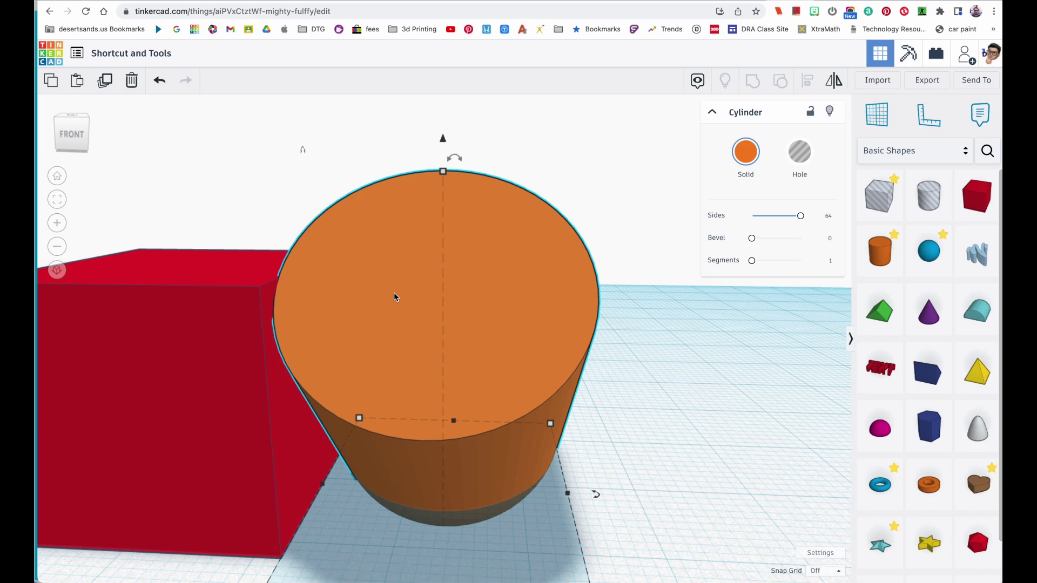
right_drag(394, 292, 397, 123)
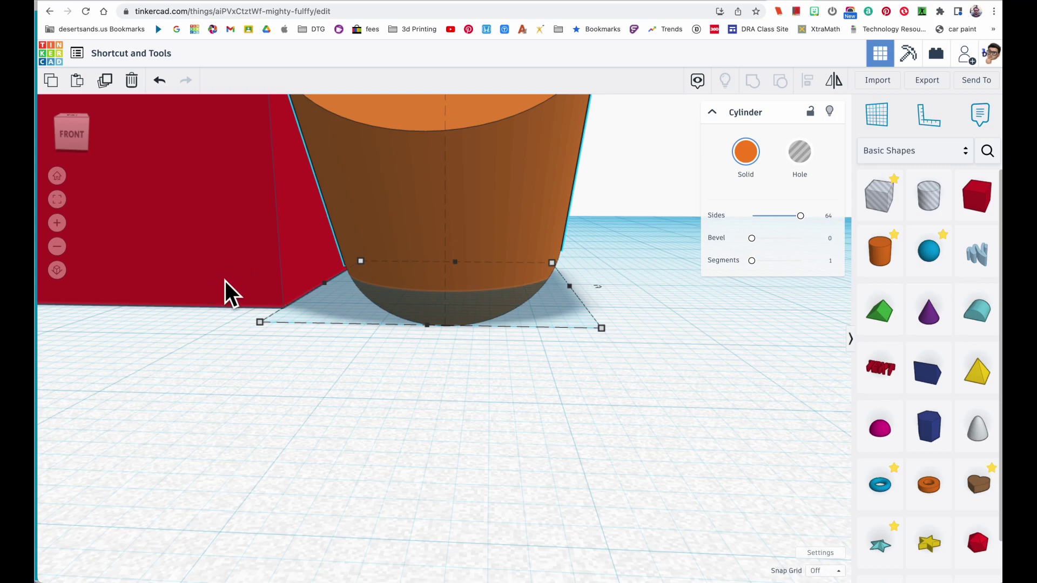
click(590, 247)
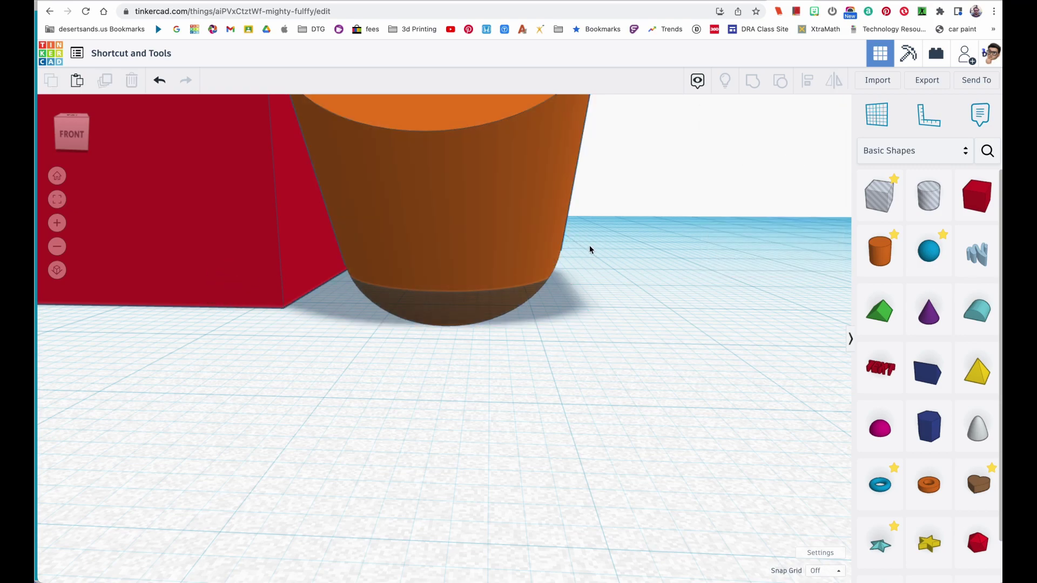
Set the orange cylinder's elevation to 0 so it rests on the workplane
click(461, 237)
scroll(460, 239, down, 8)
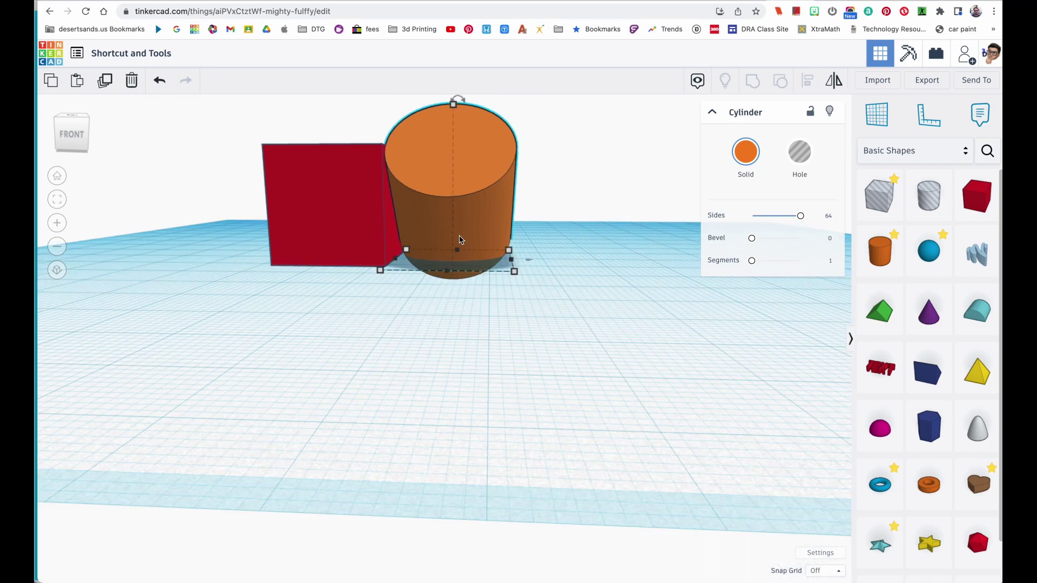
mouse_move(454, 108)
mouse_down()
mouse_move(451, 93)
mouse_move(452, 110)
mouse_up()
click(561, 267)
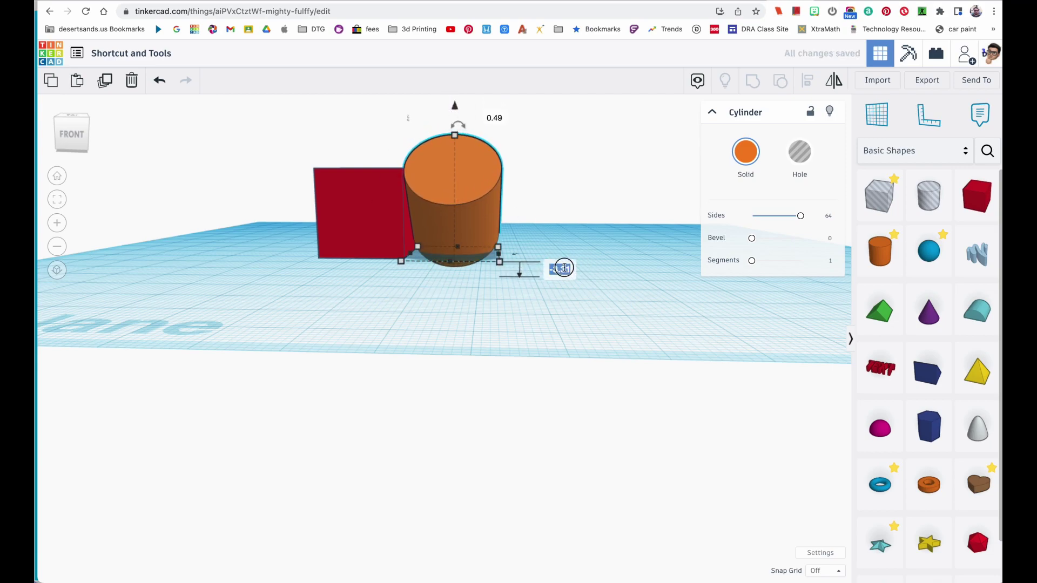
text(0)
key(Return)
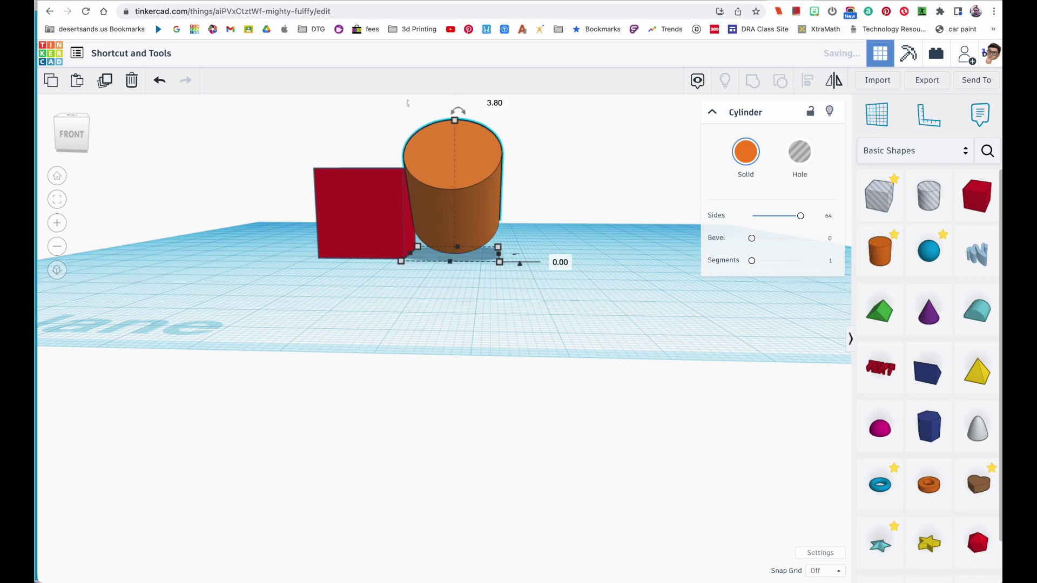
scroll(452, 96, down, 3)
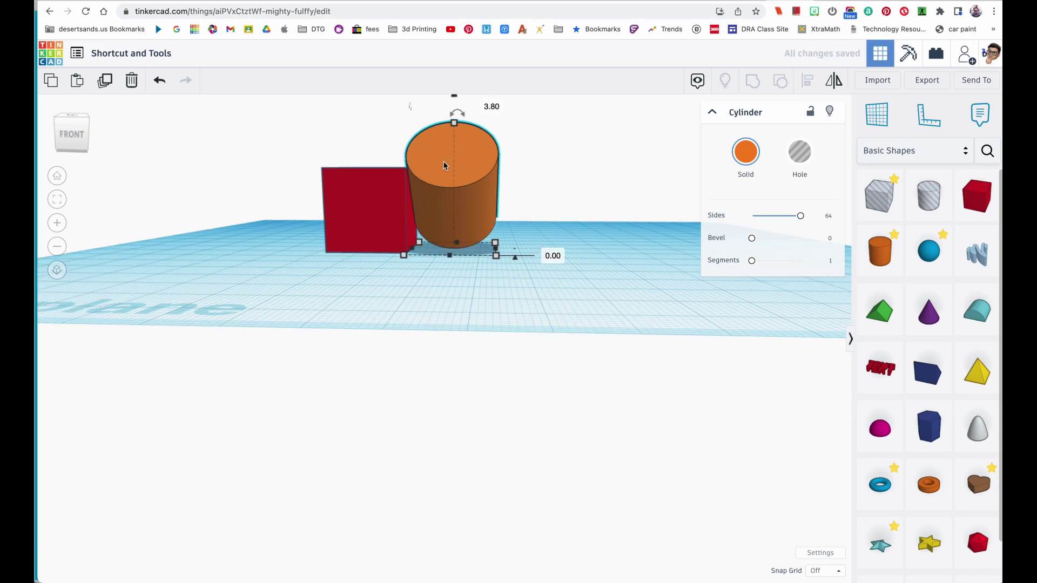
drag(452, 99, 453, 120)
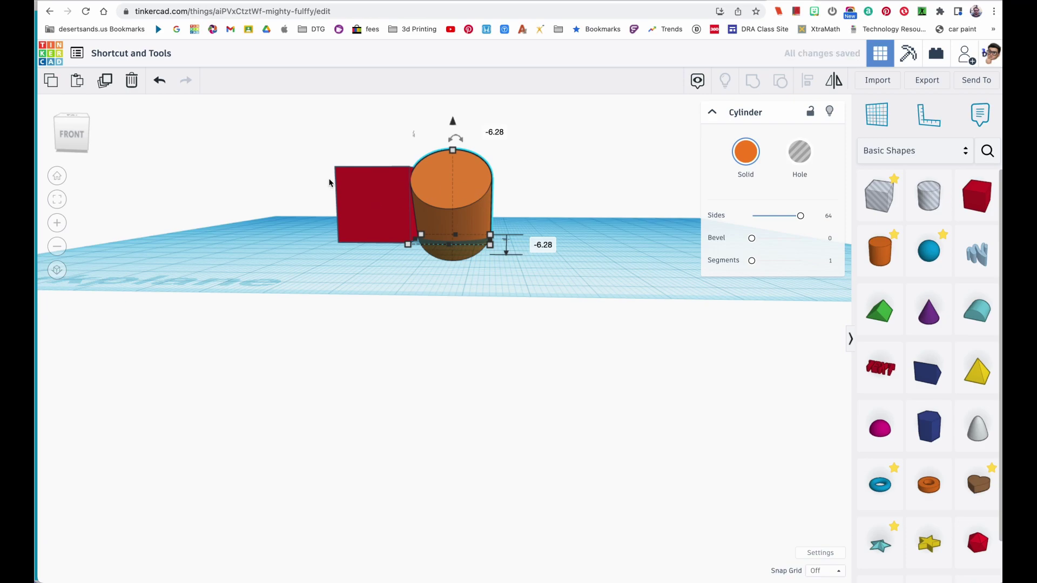
scroll(330, 182, up, 5)
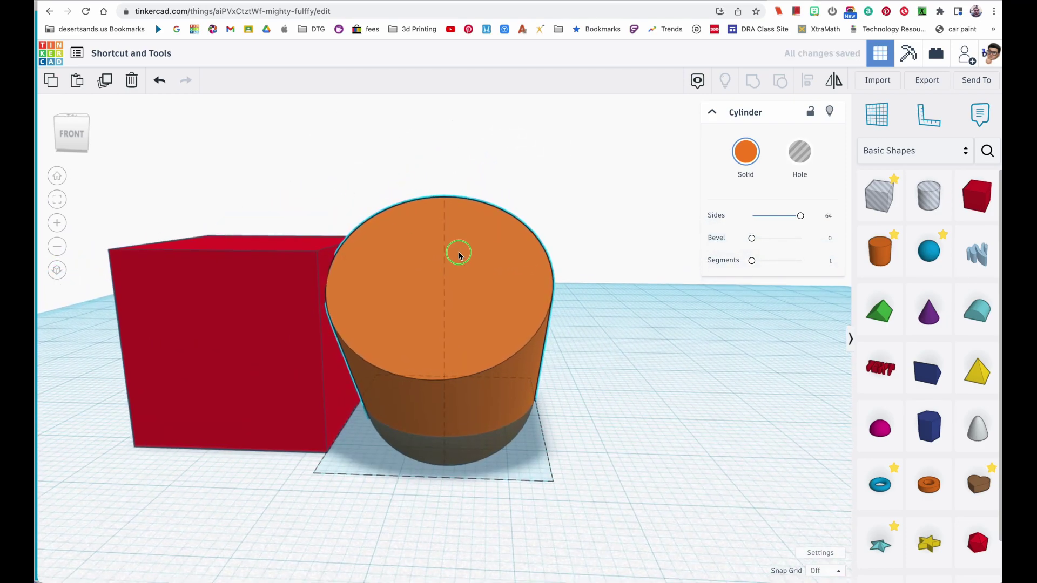
middle_drag(459, 241, 463, 169)
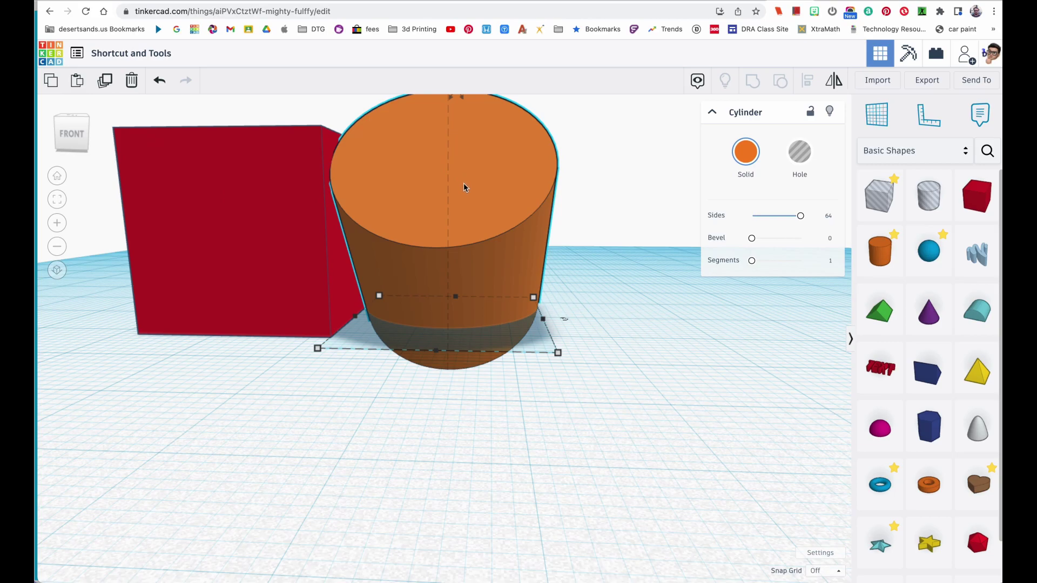
key(super+Up)
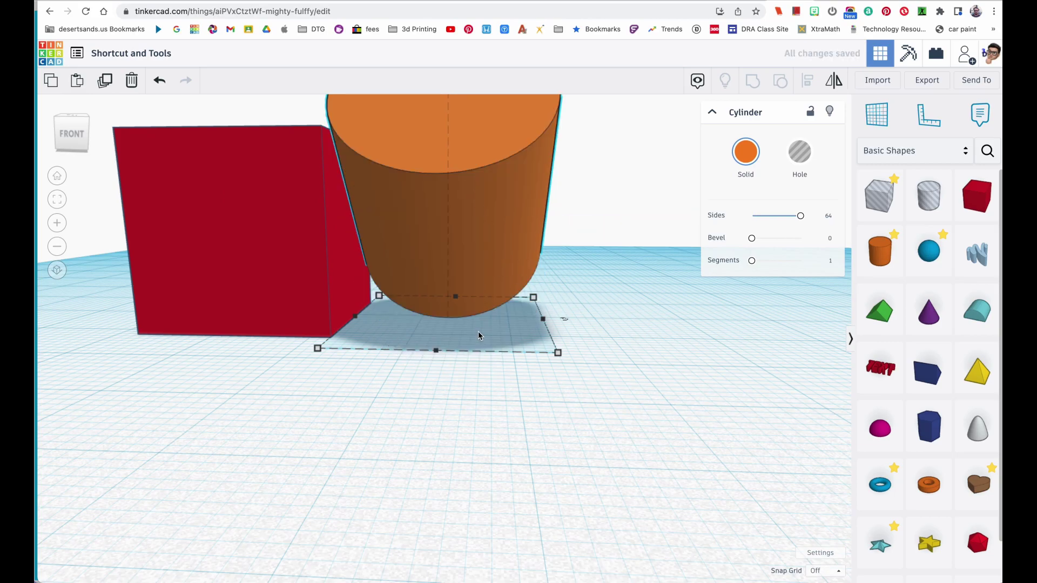
right_drag(479, 334, 456, 328)
Raise the red box slightly off the workplane and fit the view around it
click(248, 305)
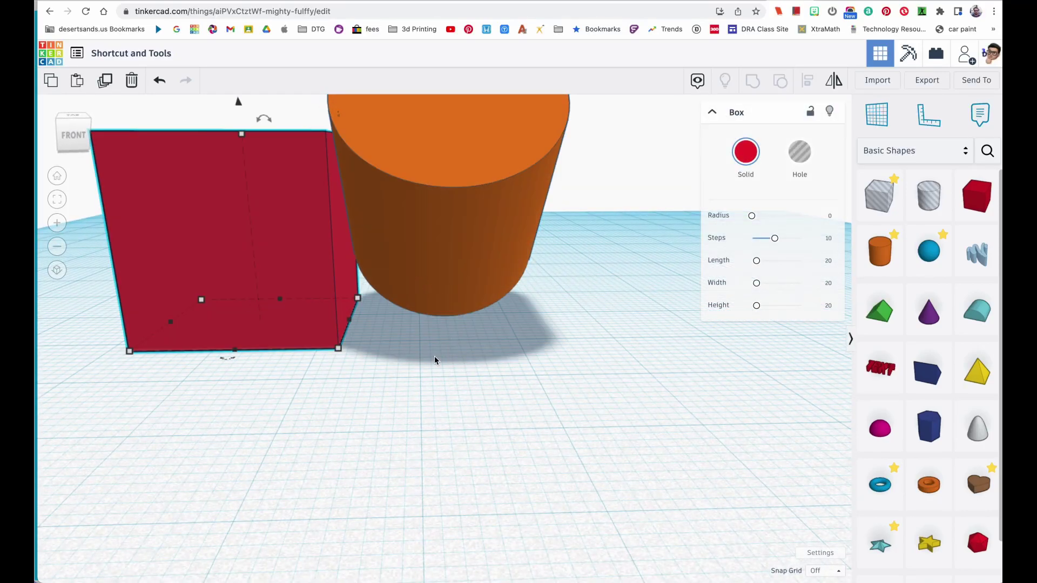
drag(238, 101, 238, 72)
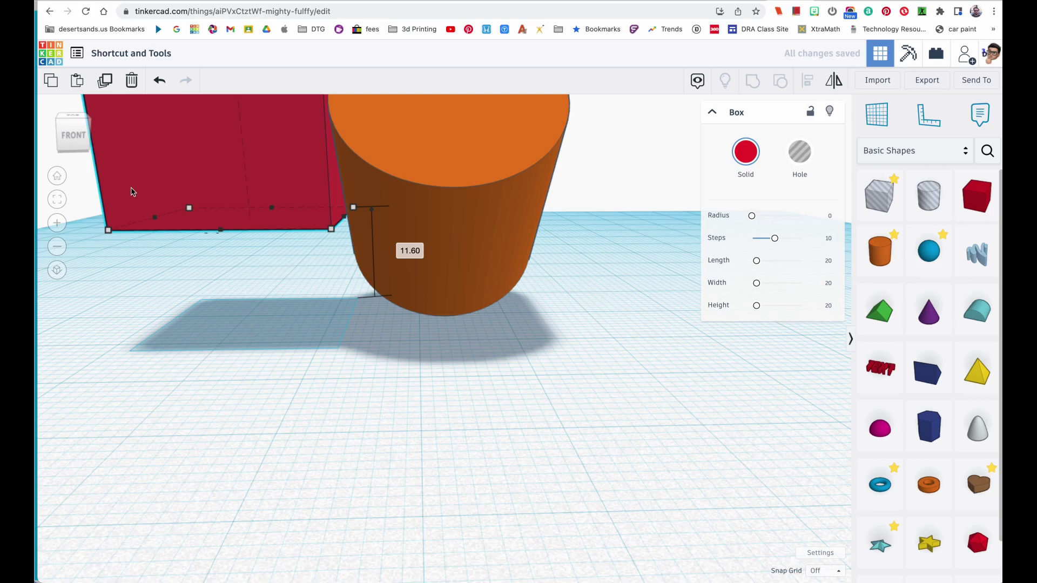
click(59, 200)
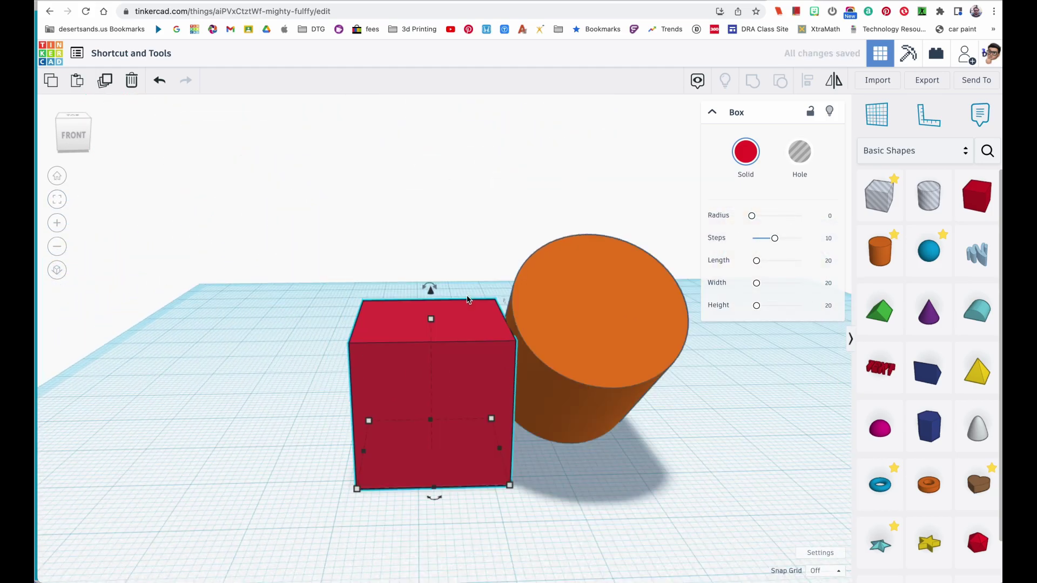
mouse_move(540, 359)
right_down()
mouse_move(444, 345)
mouse_move(569, 354)
mouse_move(616, 335)
mouse_move(484, 375)
mouse_move(560, 358)
mouse_move(553, 370)
right_up()
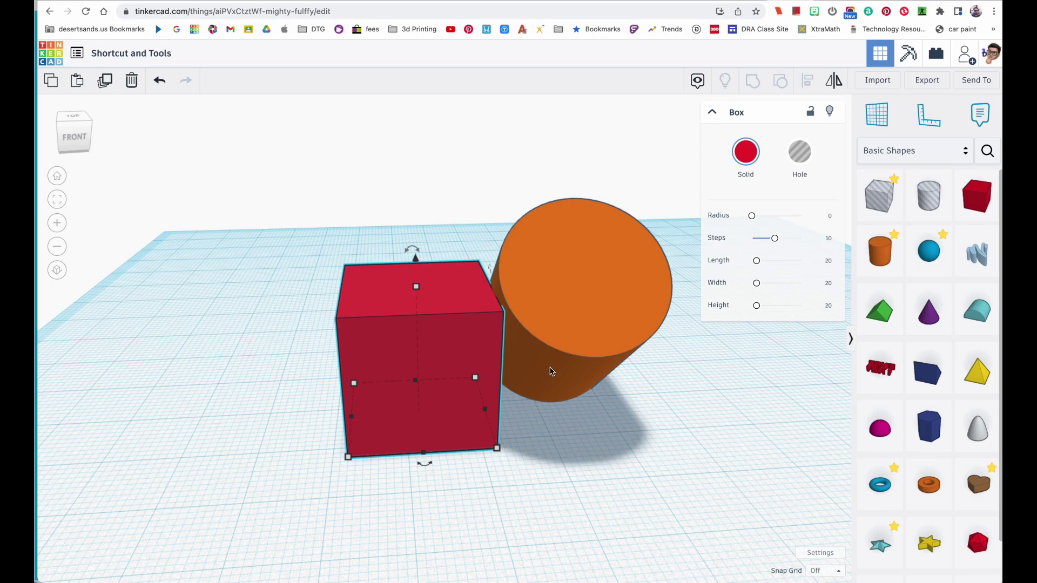
Move the orange cylinder left so it overlaps the red box
click(634, 400)
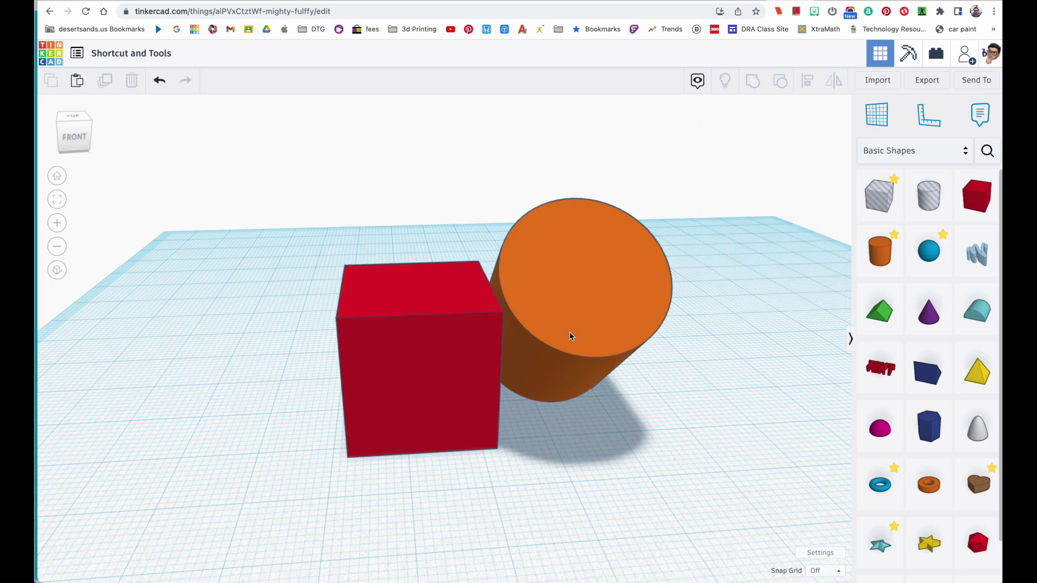
click(596, 326)
drag(603, 318, 435, 268)
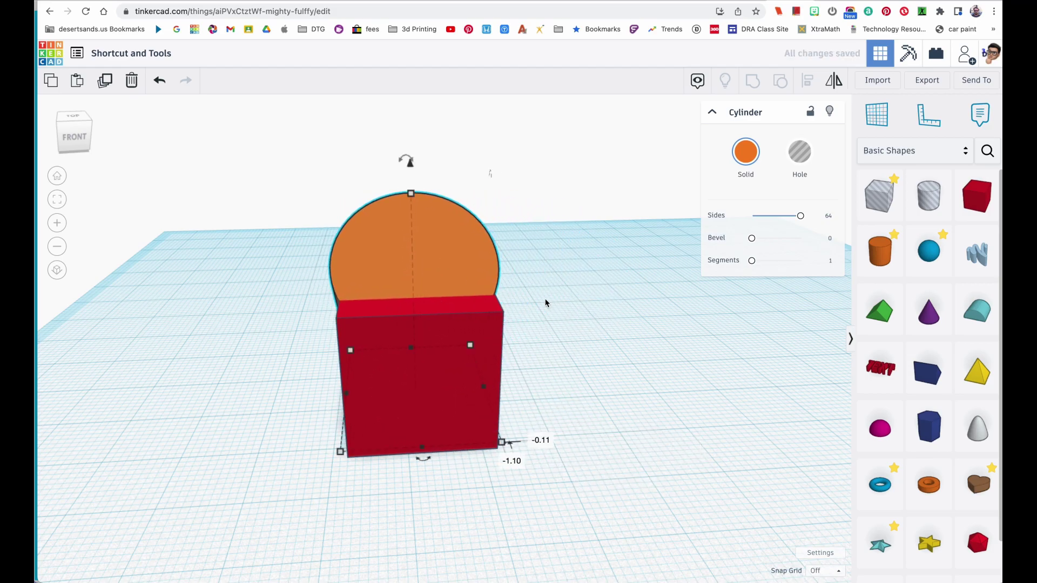
right_drag(546, 301, 475, 305)
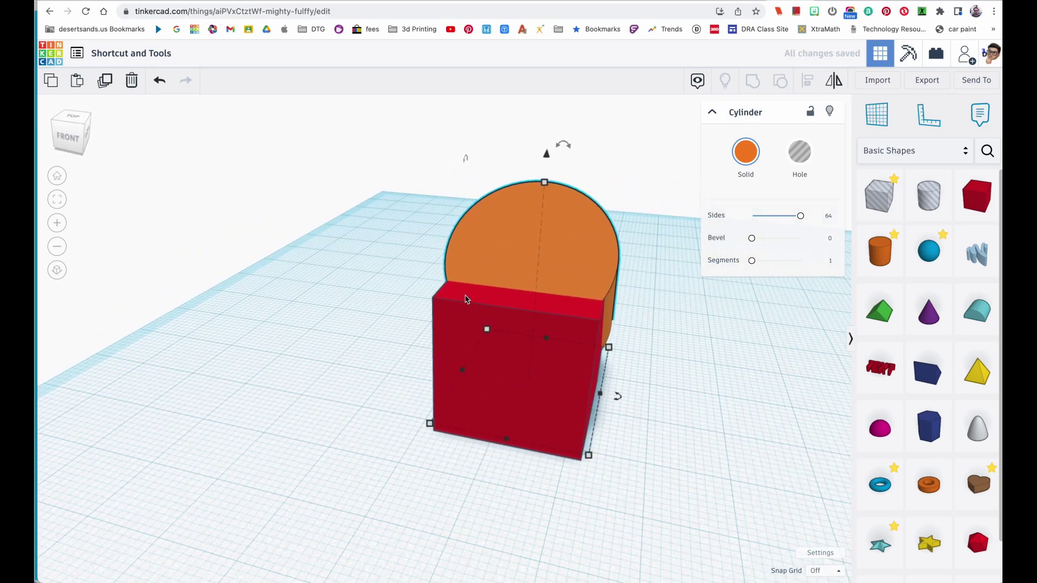
click(87, 137)
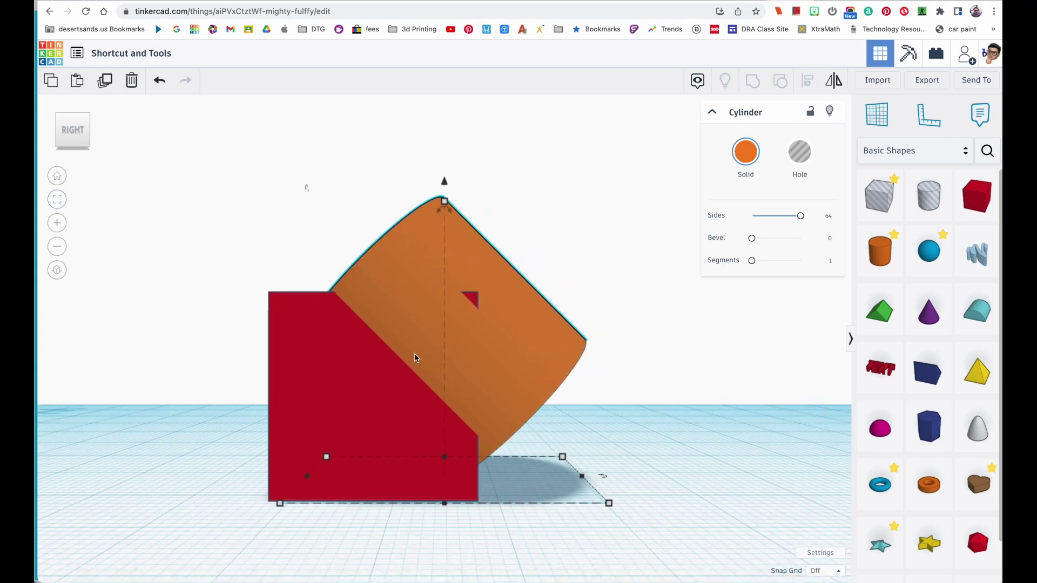
right_drag(359, 311, 399, 365)
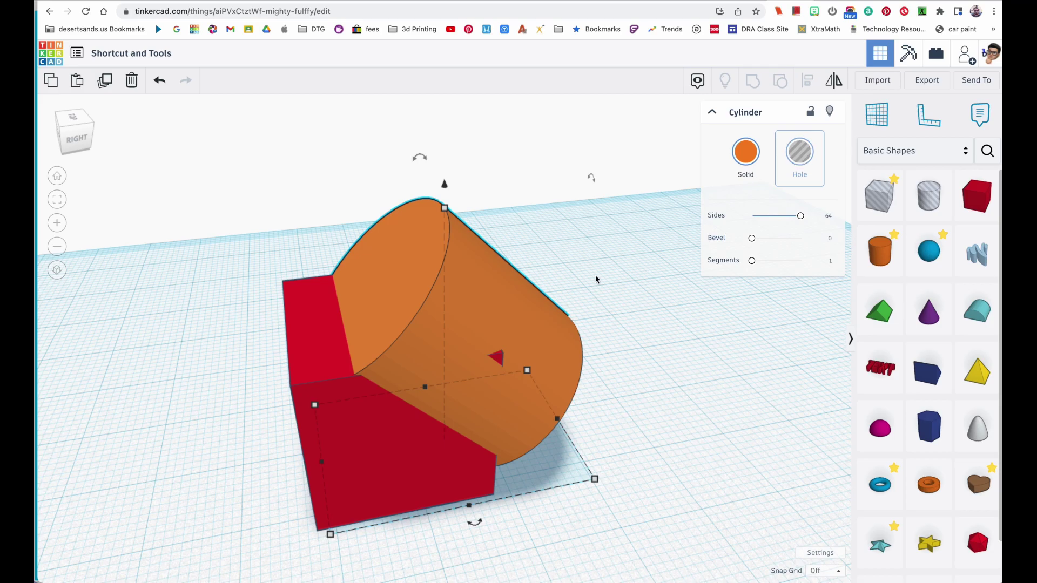
click(503, 302)
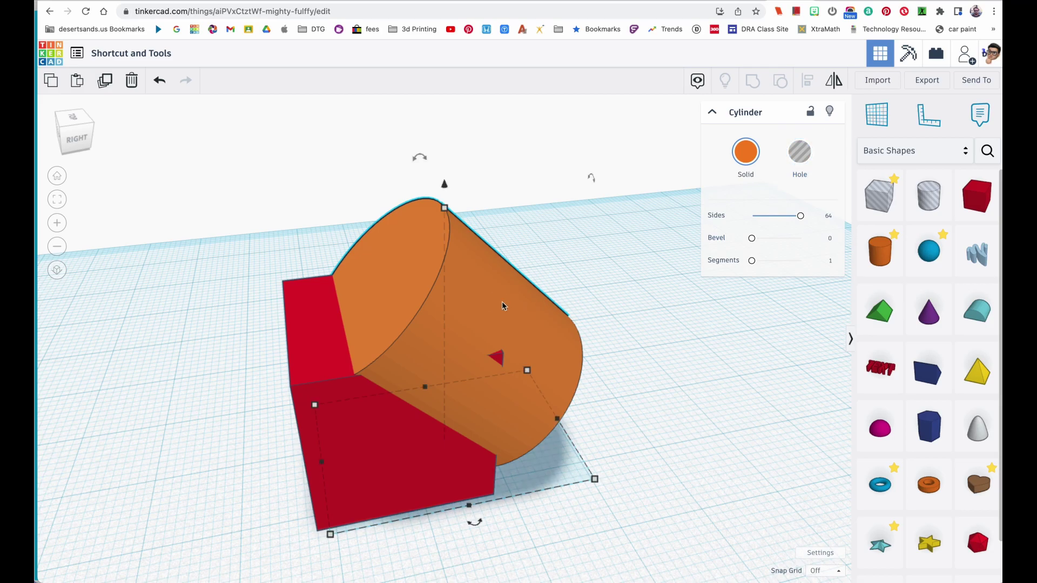
Toggle the cylinder between hole (H) and solid (S) three times, ending solid
key(h)
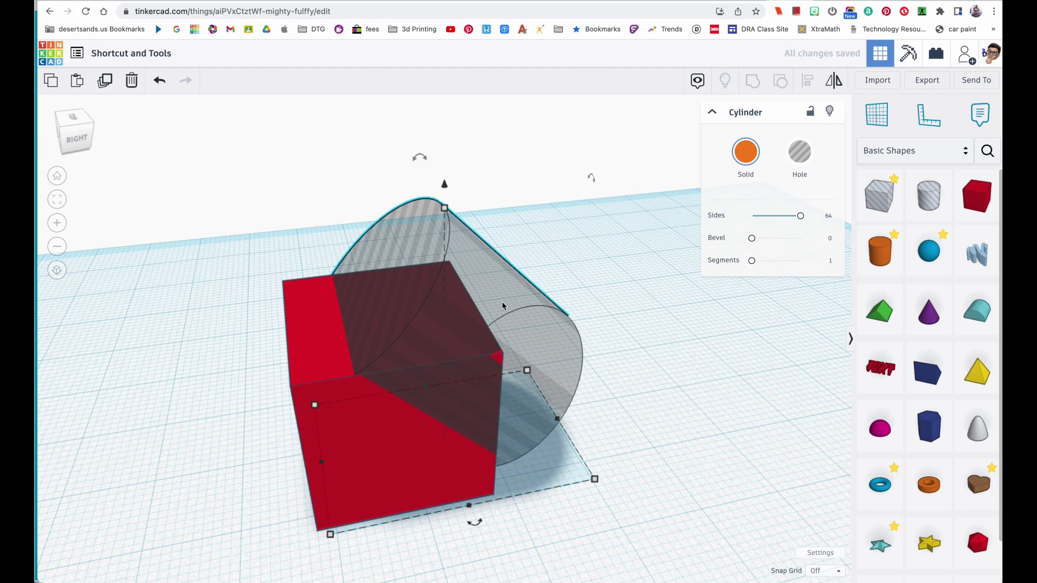
key(s)
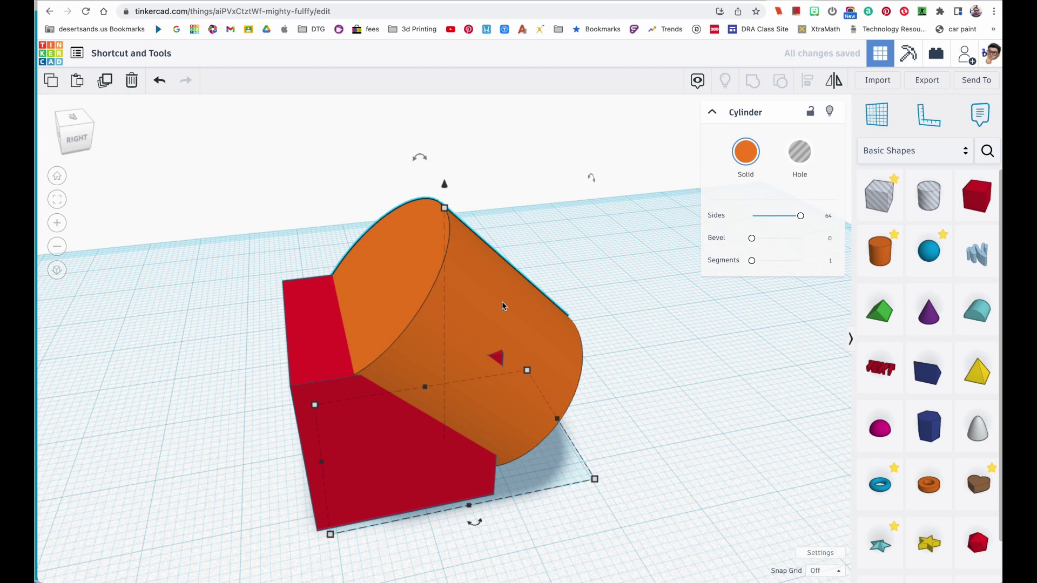
key(h)
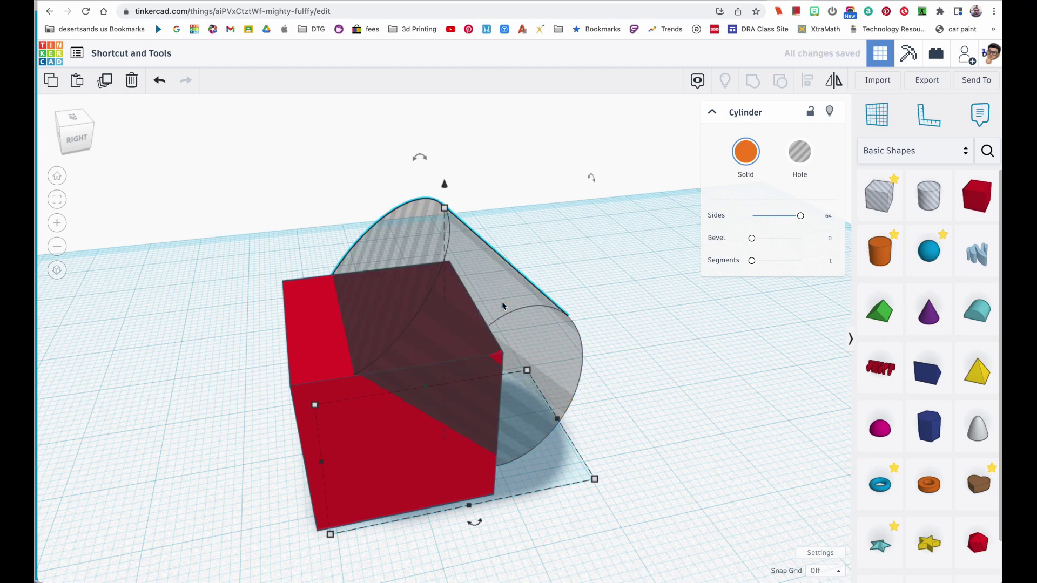
key(s)
key(h)
key(s)
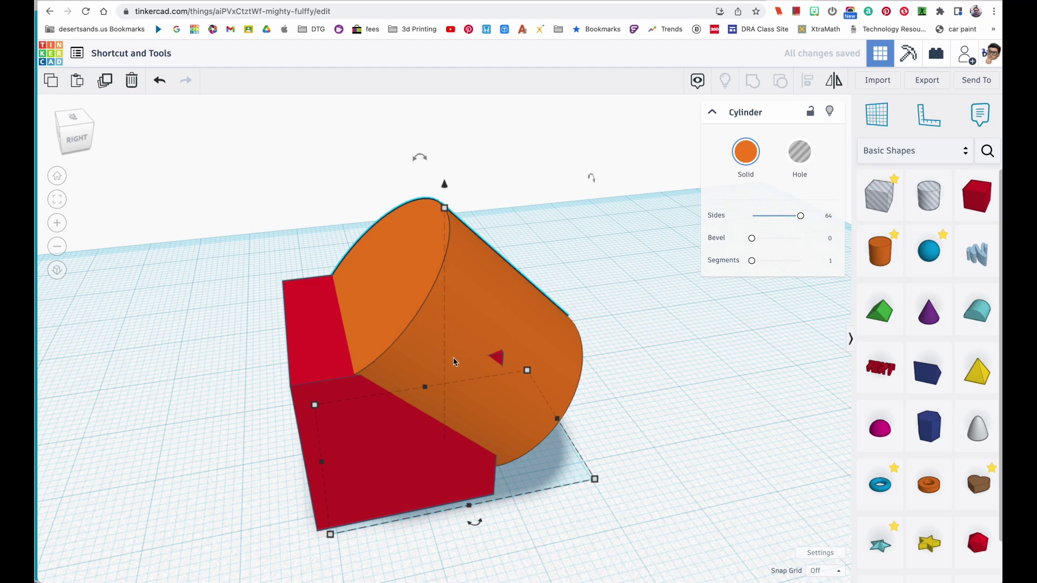
mouse_move(494, 378)
right_down()
mouse_move(620, 387)
mouse_move(446, 358)
mouse_move(490, 365)
right_up()
Undo and redo repeatedly until the cylinder lies against the red box's right side
click(601, 362)
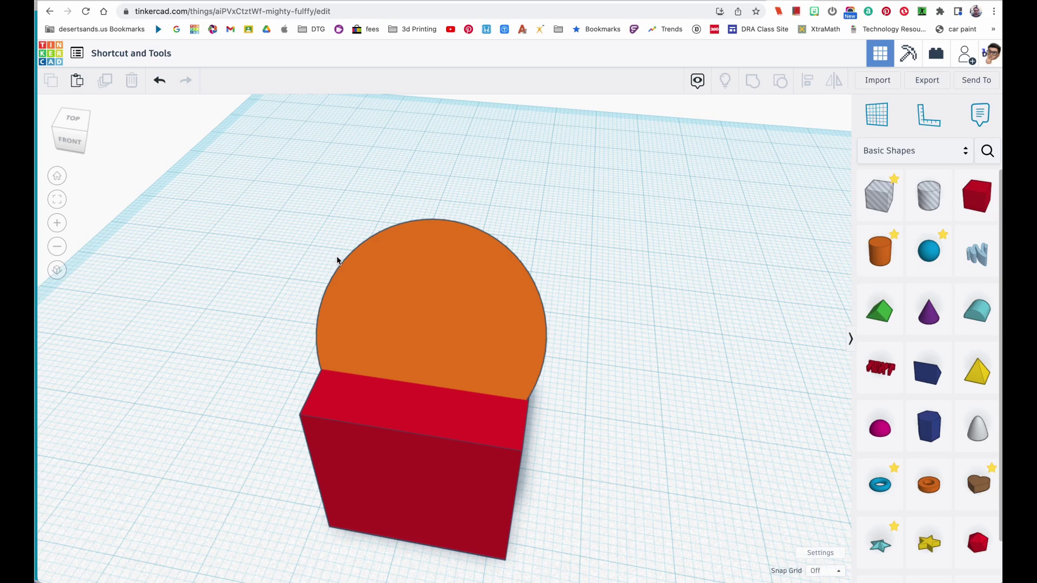
key(ctrl+z)
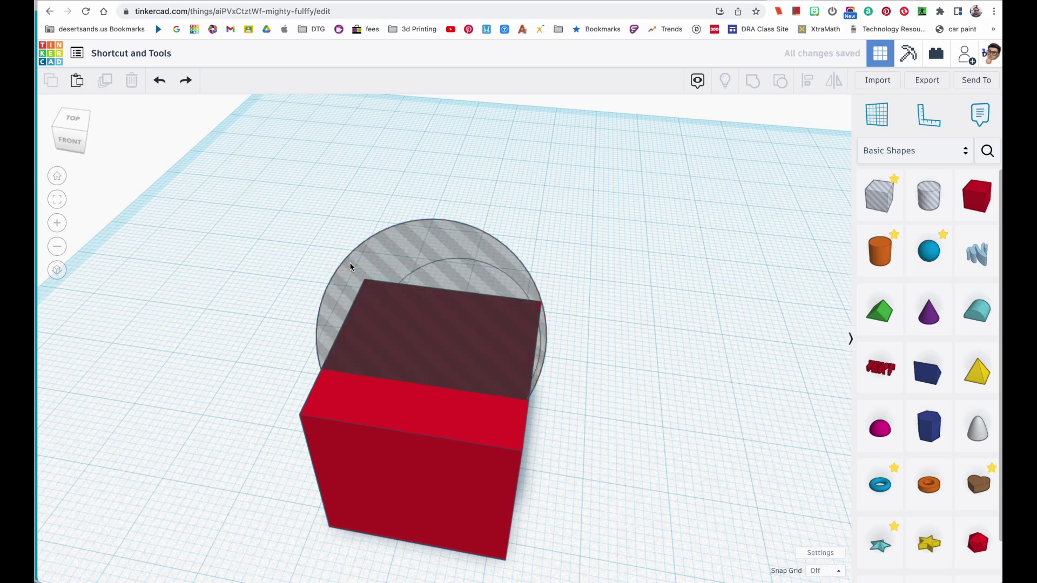
key(ctrl+z)
key(ctrl+z)
key(ctrl+y)
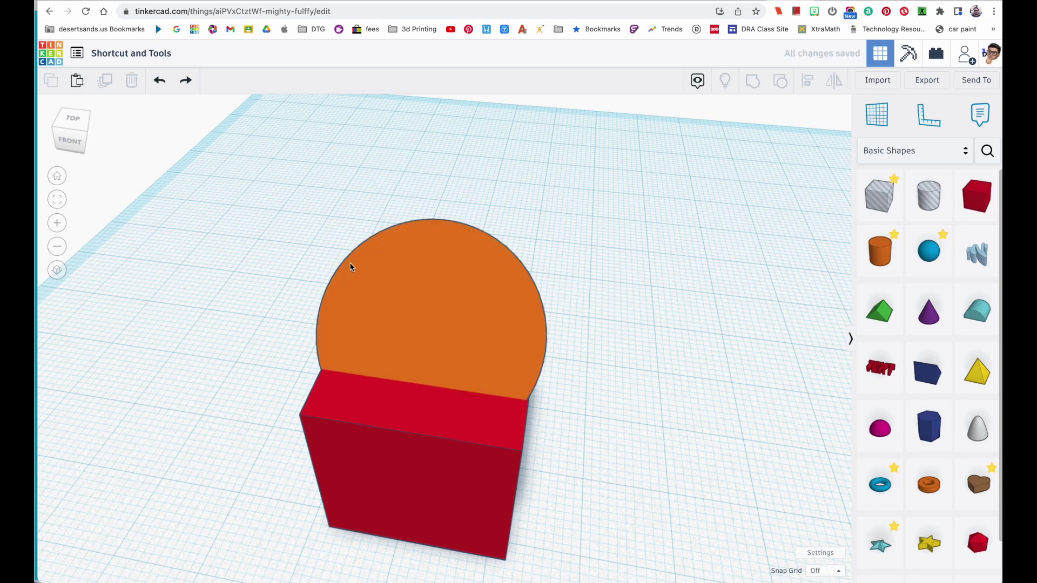
key(ctrl+z)
key(ctrl+y)
key(ctrl+z)
key(ctrl+z)
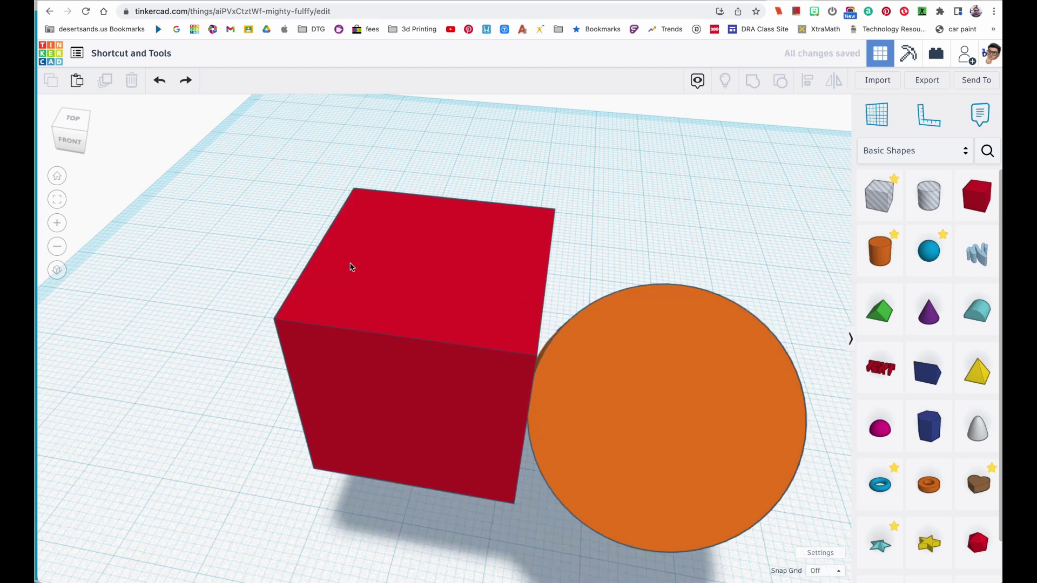
key(ctrl+y)
key(ctrl+z)
key(ctrl+z)
key(ctrl+y)
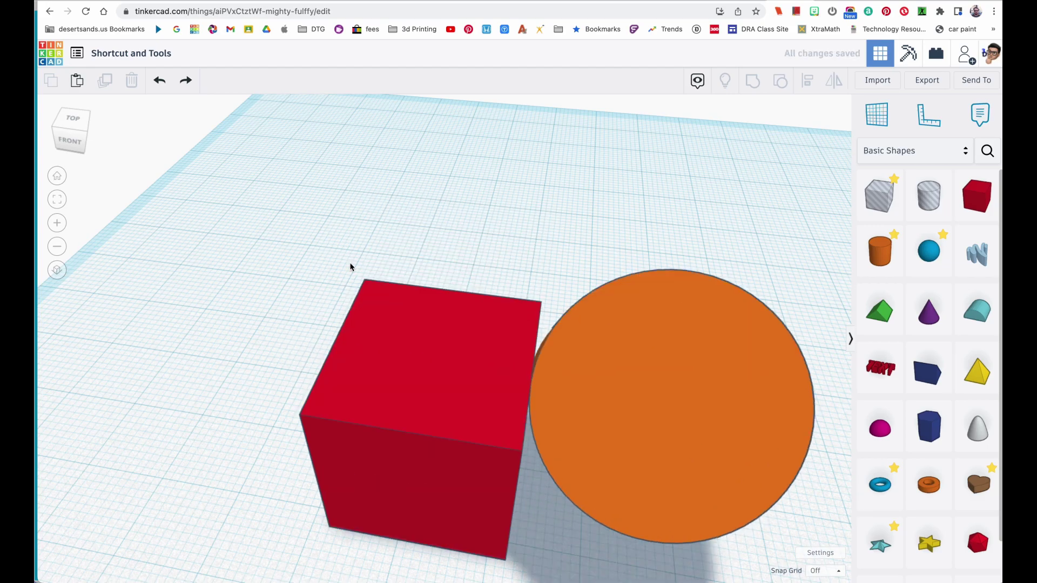
key(ctrl+z)
key(ctrl+z)
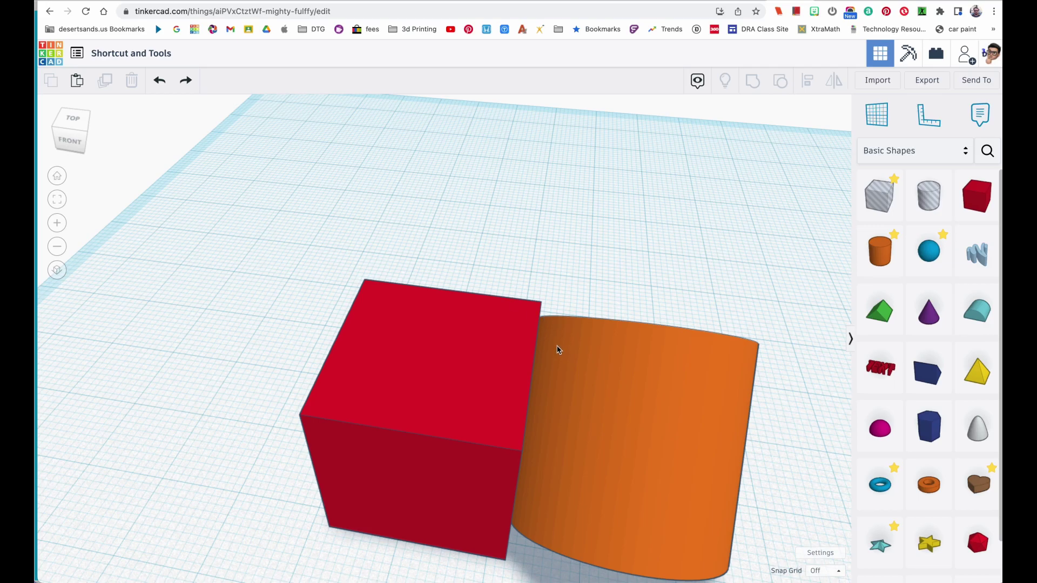
Select and fit the red box, then set the snap grid to 2.0 mm
right_drag(512, 347, 542, 344)
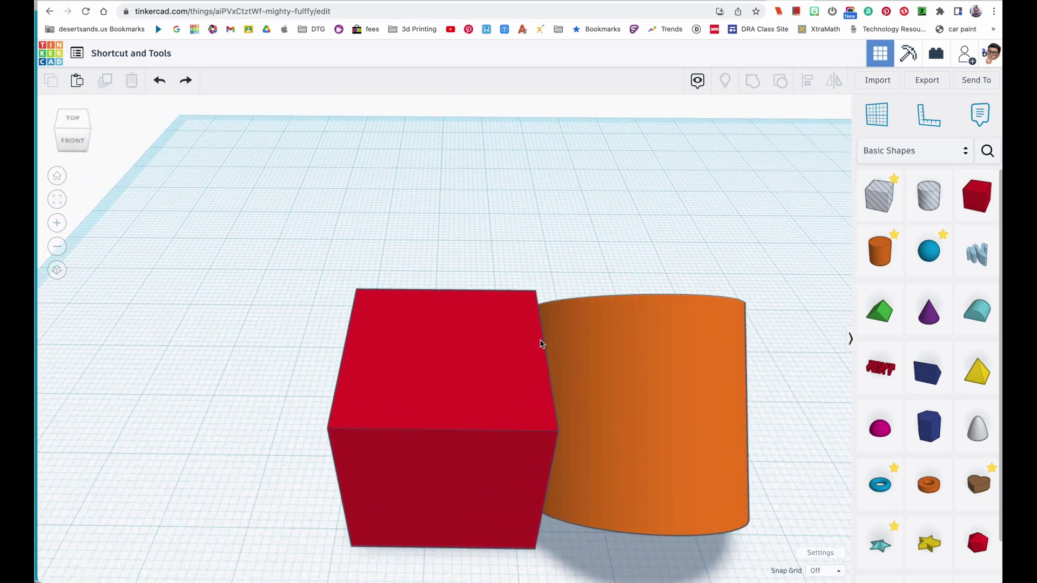
click(488, 368)
click(58, 200)
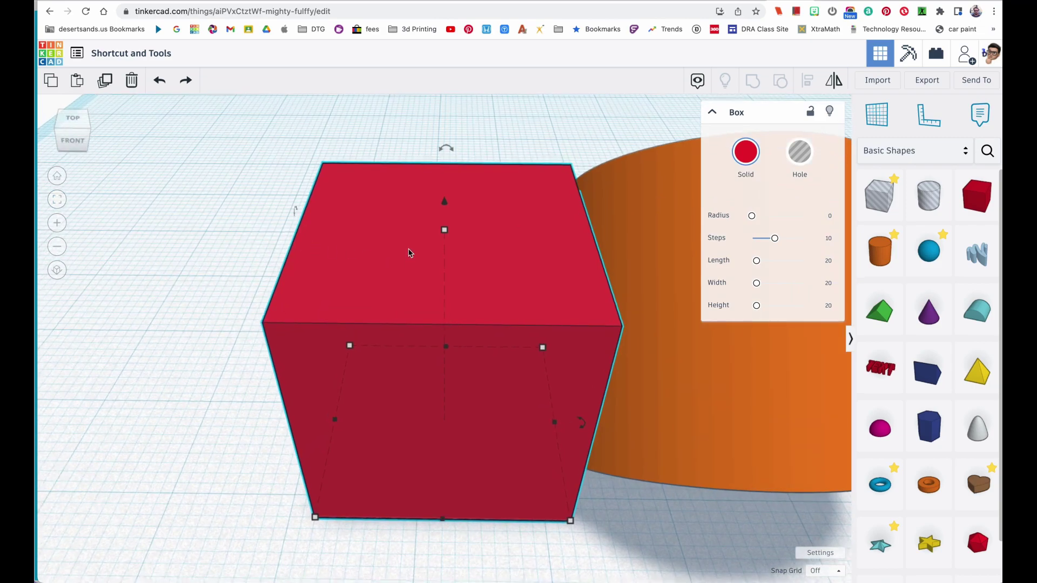
click(408, 252)
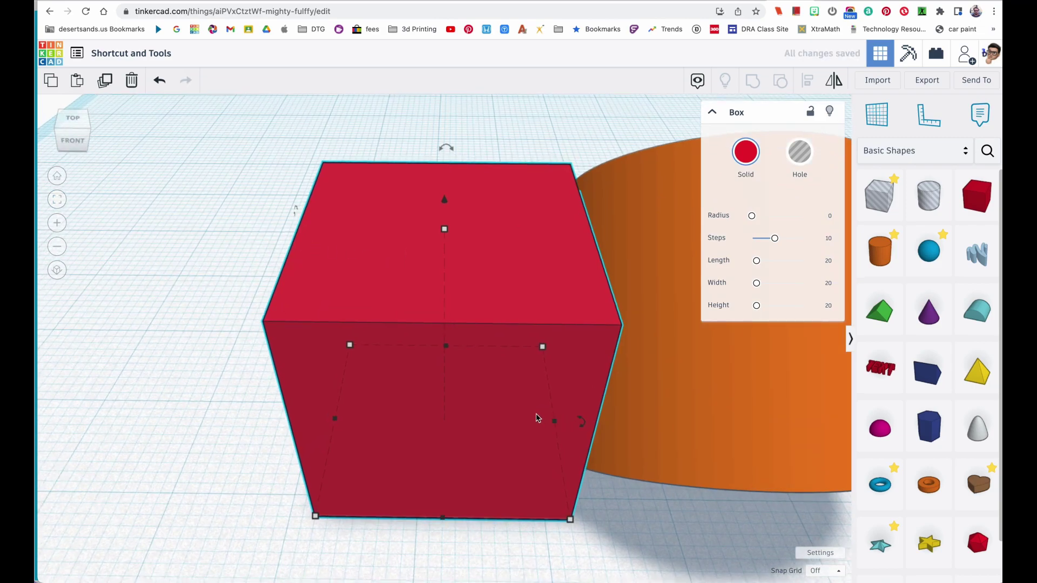
click(837, 569)
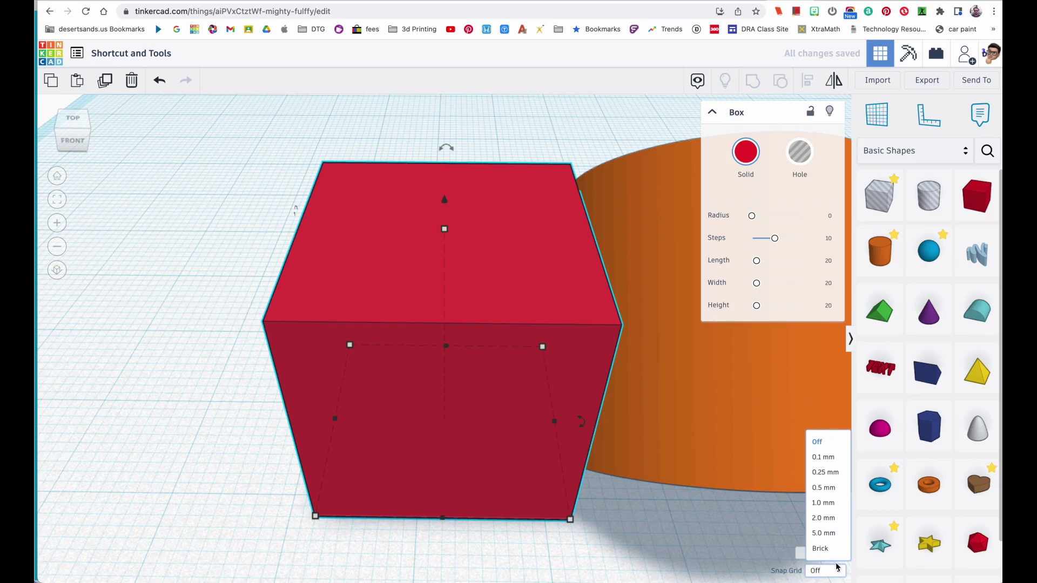
click(833, 519)
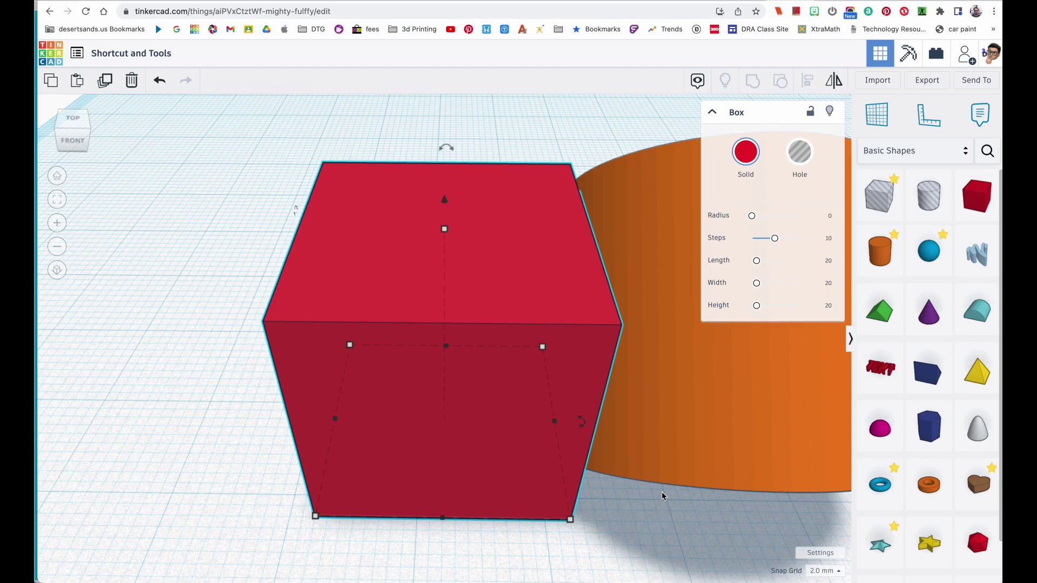
Nudge the red box up and down twice with Ctrl+arrows, then drop it onto the workplane with D
key(ctrl+Up)
key(ctrl+Up)
key(ctrl+Up)
key(ctrl+Up)
key(ctrl+Up)
key(ctrl+Up)
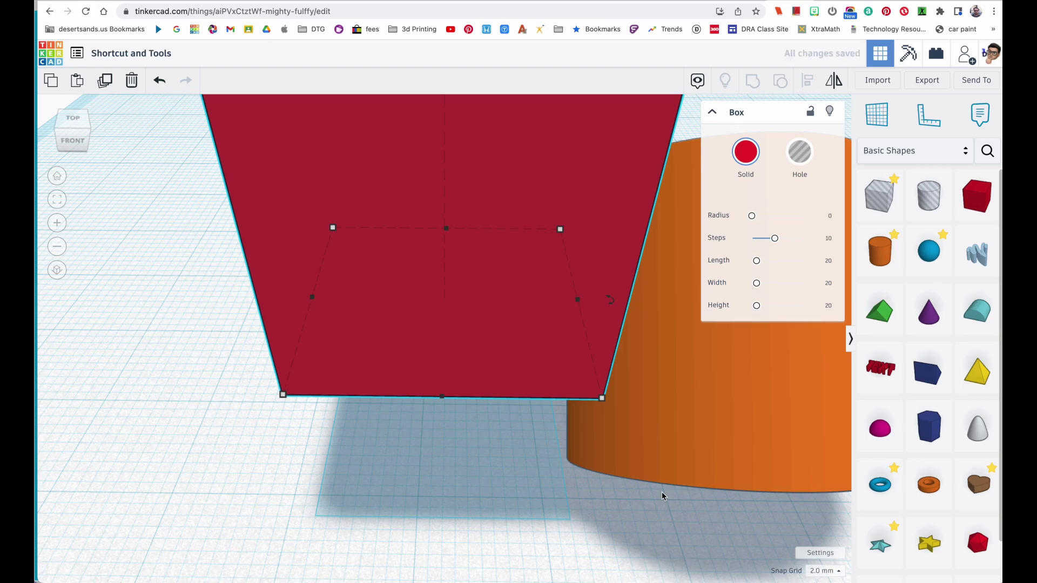
key(ctrl+Down)
key(ctrl+Down)
key(ctrl+Down)
key(ctrl+Down)
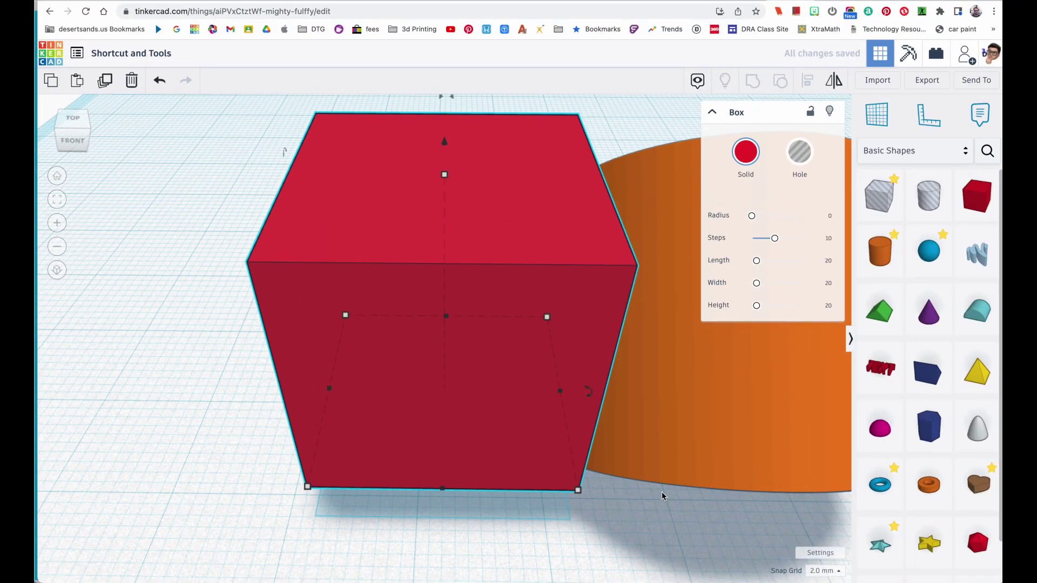
key(ctrl+Up)
key(ctrl+Up)
key(ctrl+Up)
key(ctrl+Up)
key(ctrl+Up)
key(ctrl+Up)
key(ctrl+Up)
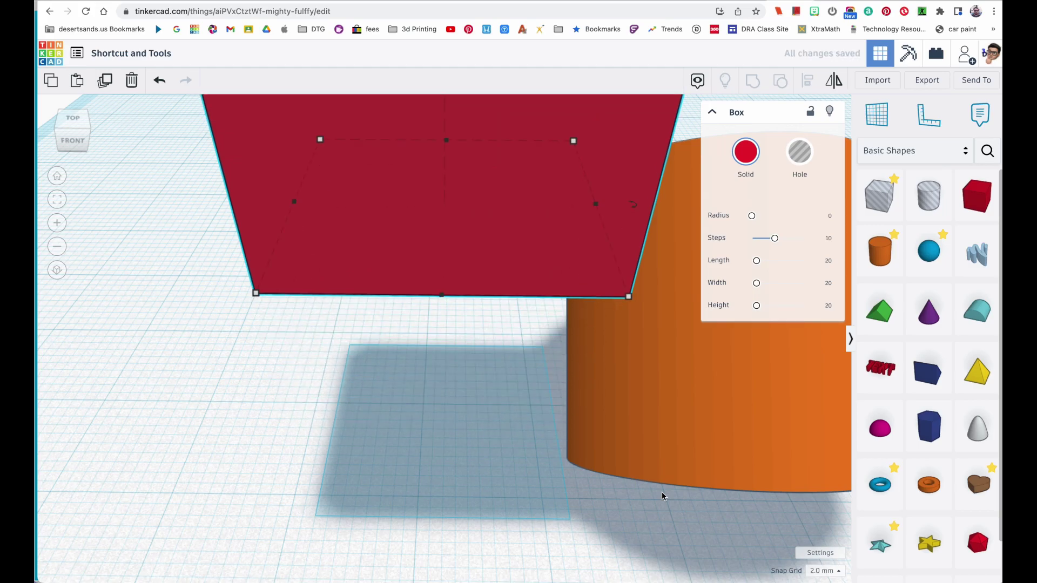
key(ctrl+Down)
key(ctrl+Down)
key(ctrl+Down)
key(ctrl+Down)
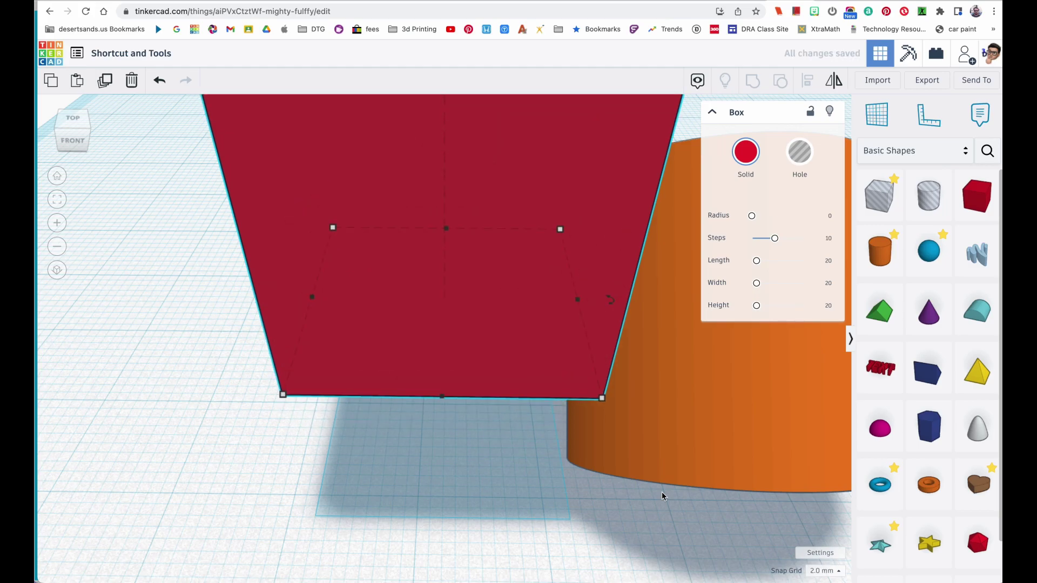
key(d)
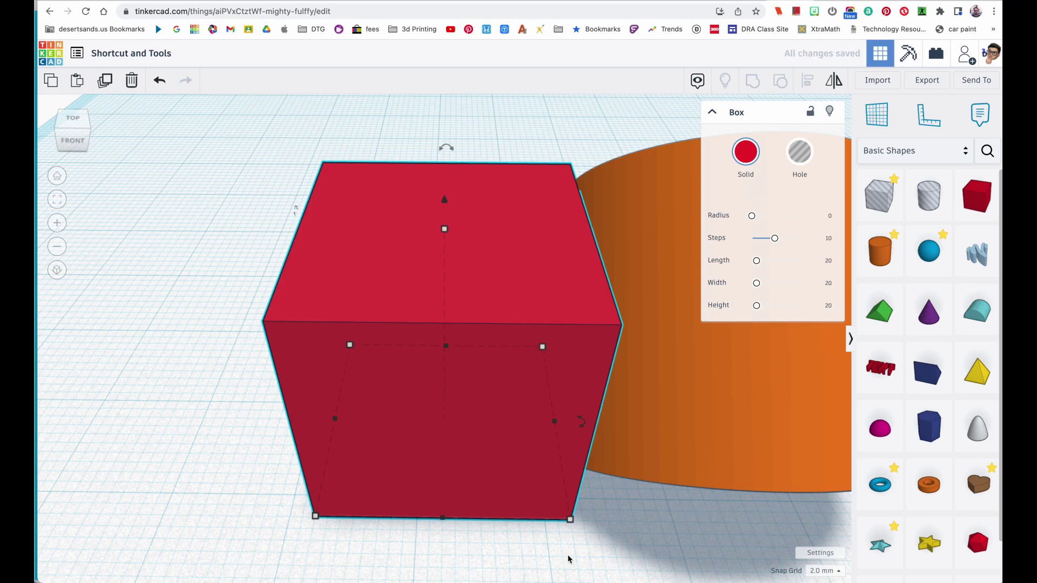
right_drag(475, 442, 492, 424)
Drag a selection window around the red box and orange cylinder, then view them from low front-right
scroll(512, 426, down, 5)
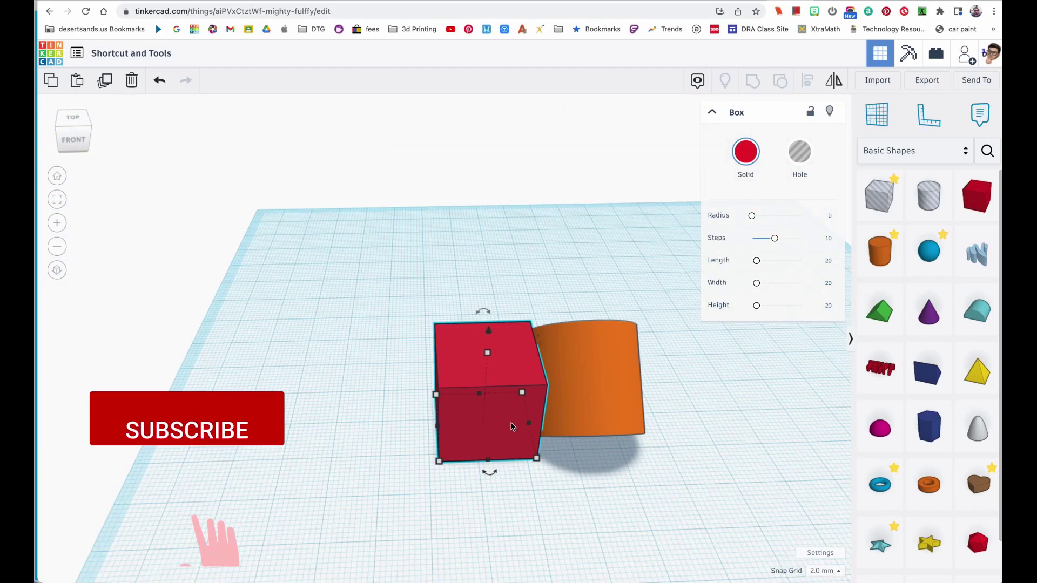
click(470, 339)
drag(469, 339, 655, 439)
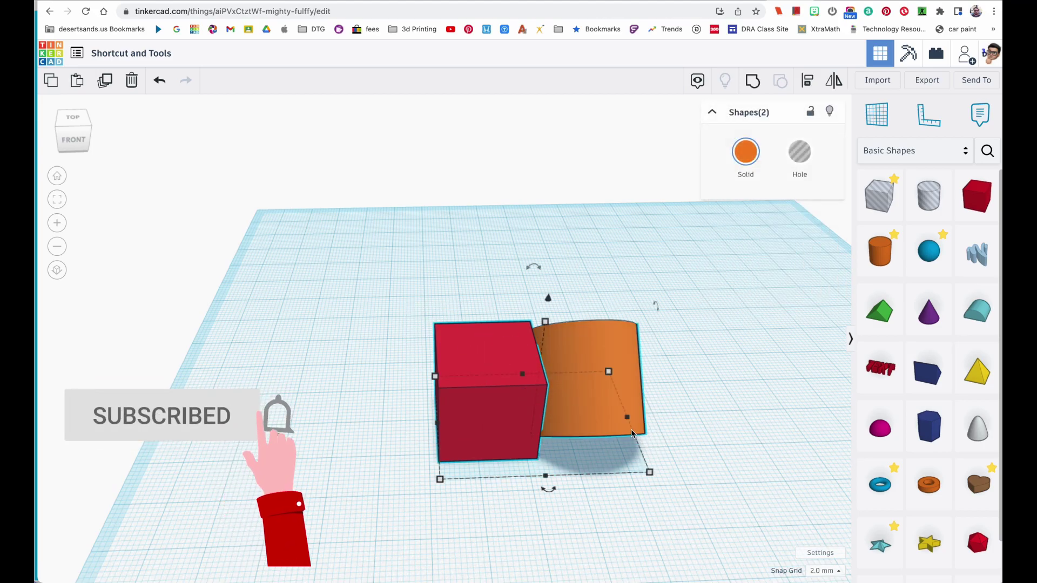
right_drag(655, 303, 587, 421)
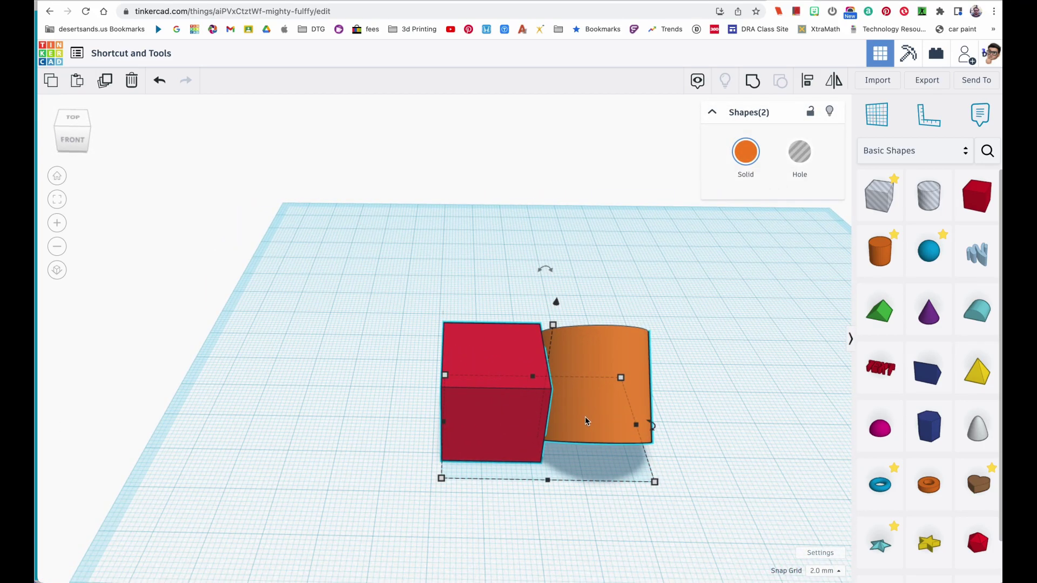
scroll(584, 415, up, 4)
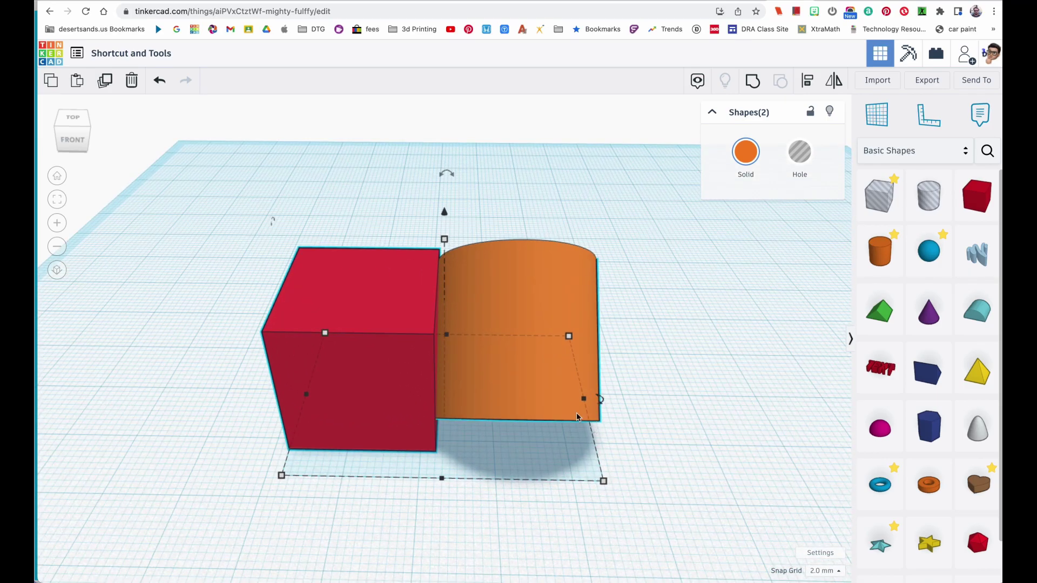